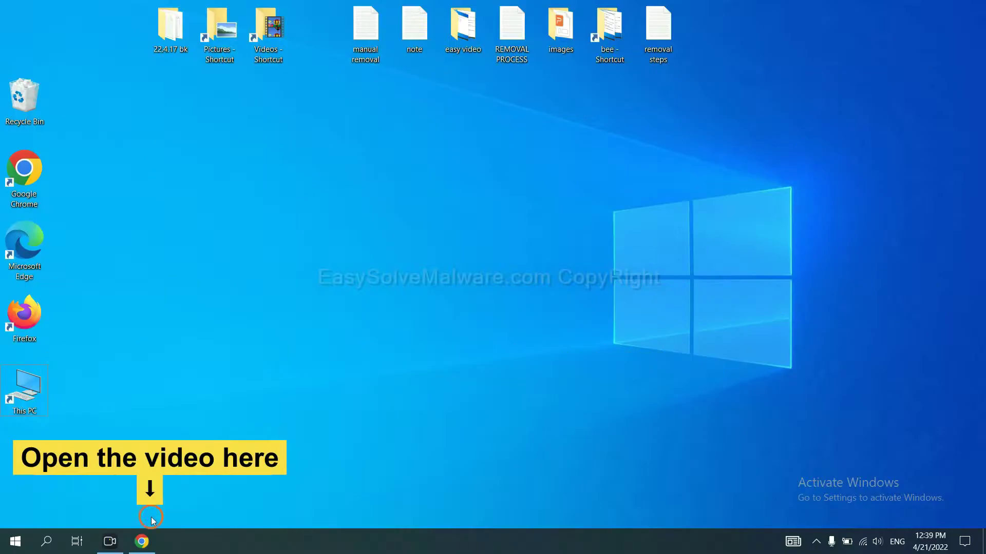
- In Chrome, follow the video's description link to easysolvemalware.com and download SpyHunter for Windows
click(151, 541)
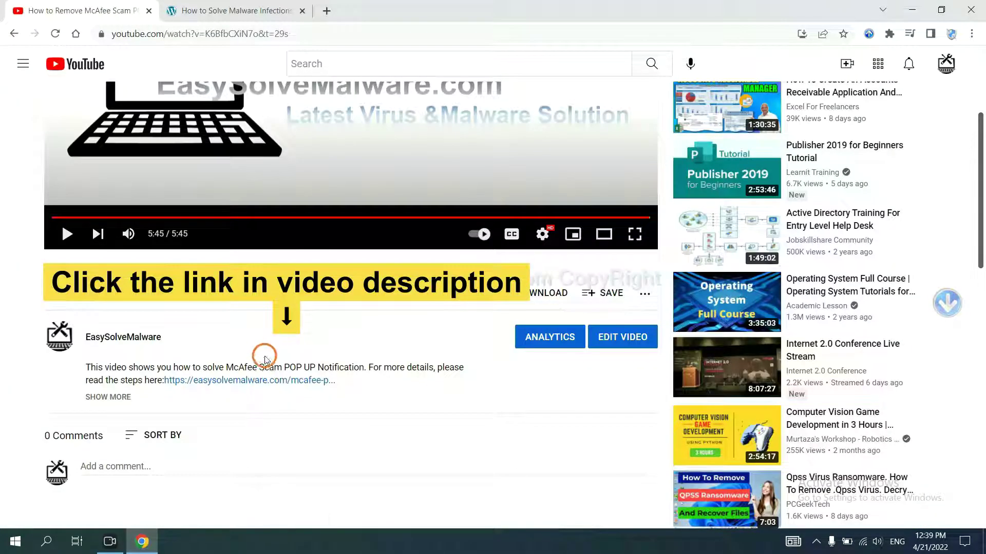
click(272, 382)
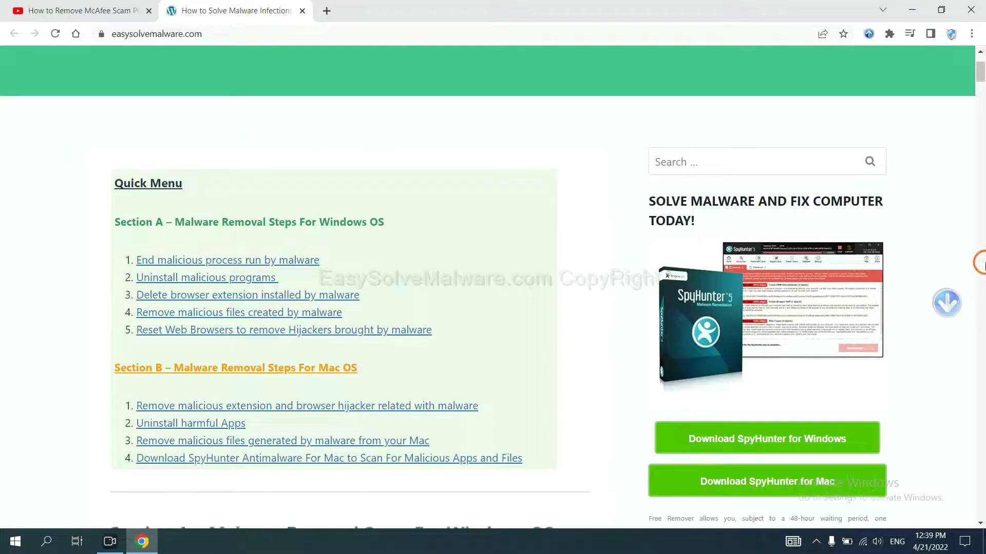
scroll(981, 263, down, 3)
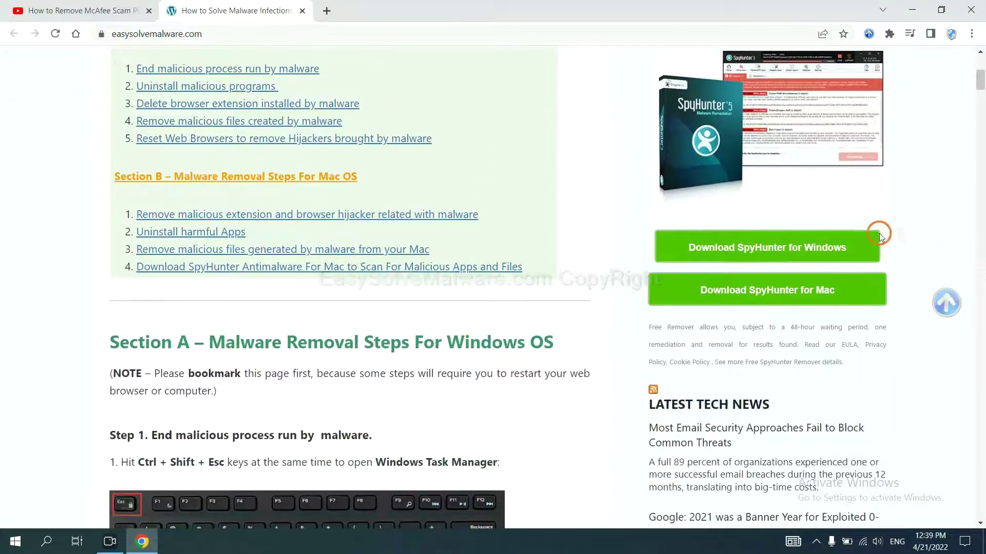
click(855, 238)
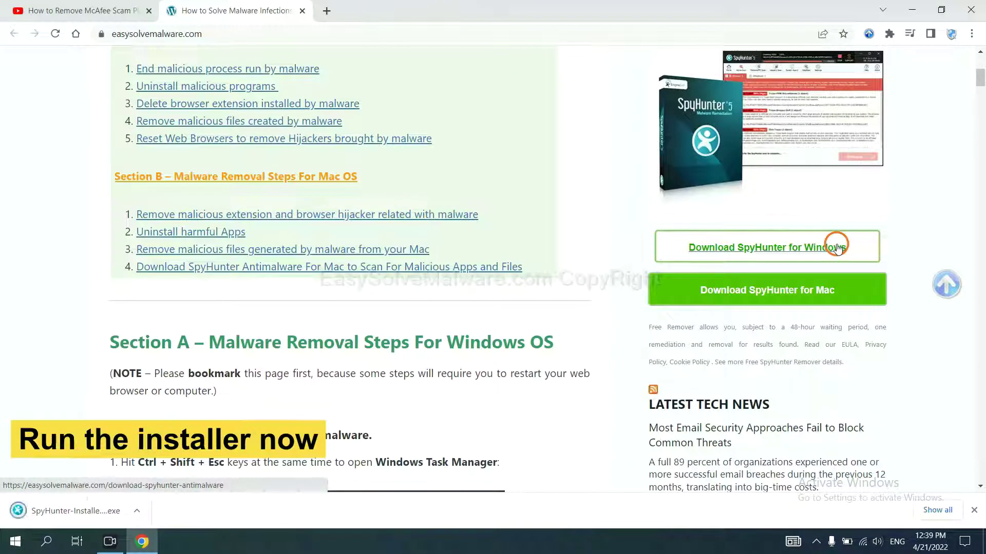
- Run the SpyHunter 5 installer in English, accept the licence agreement and finish installation
click(63, 512)
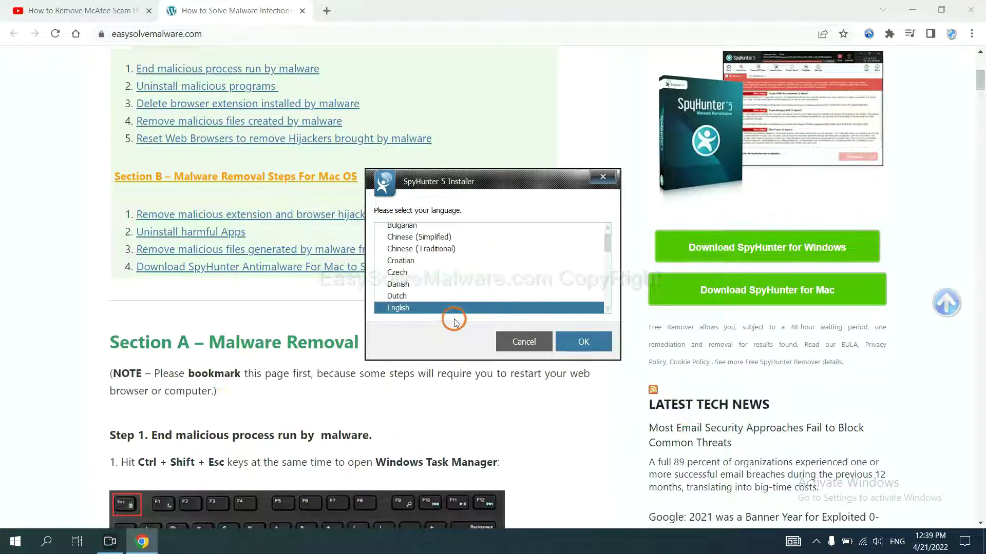
click(569, 337)
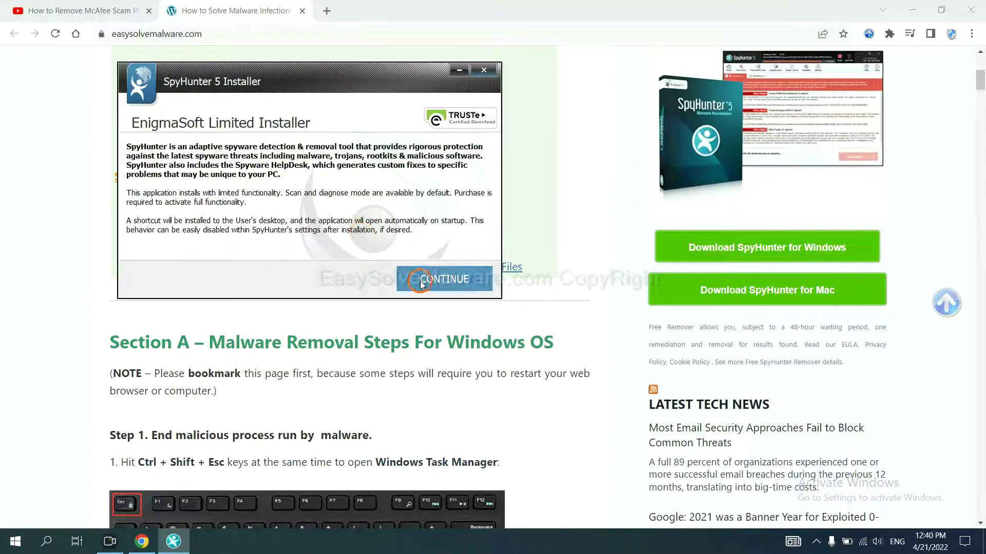
click(420, 283)
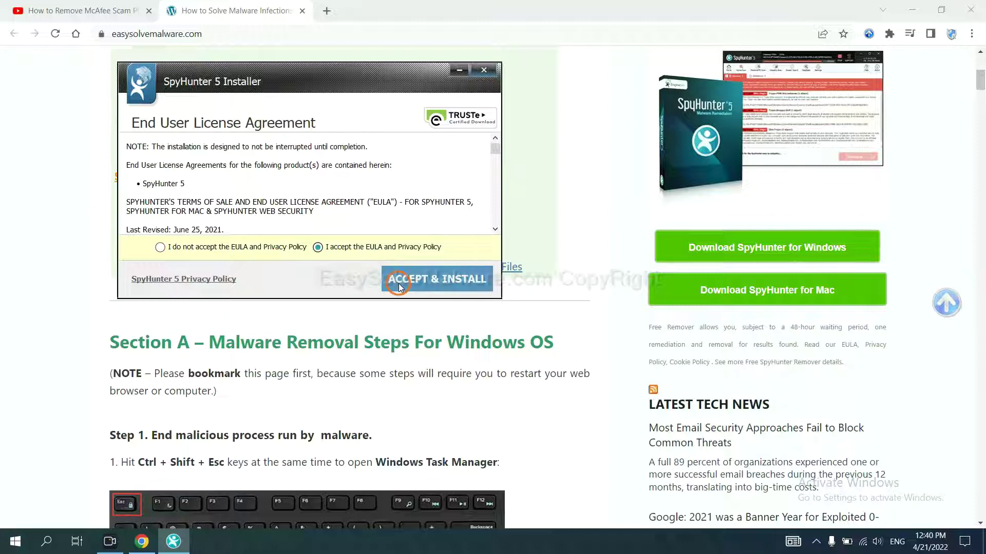
click(400, 285)
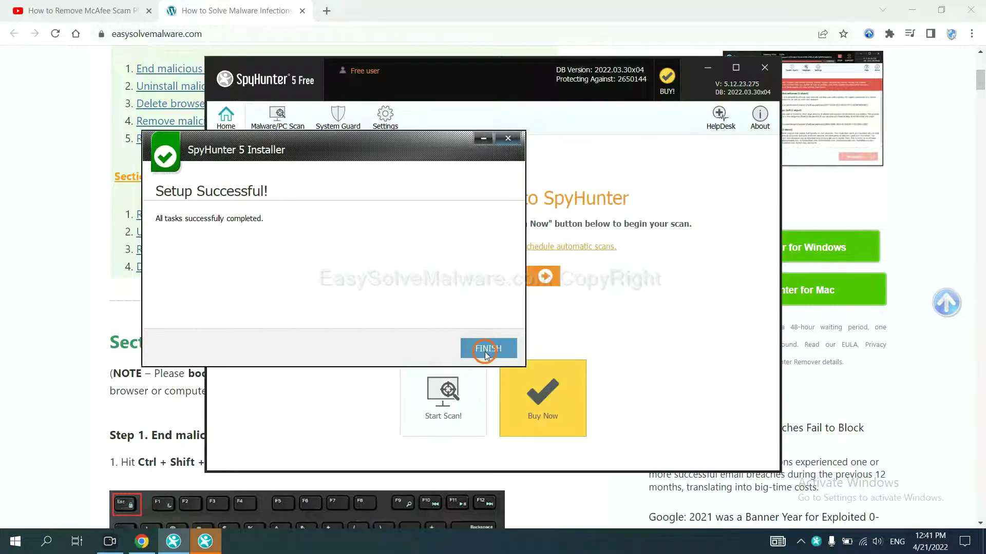
click(486, 346)
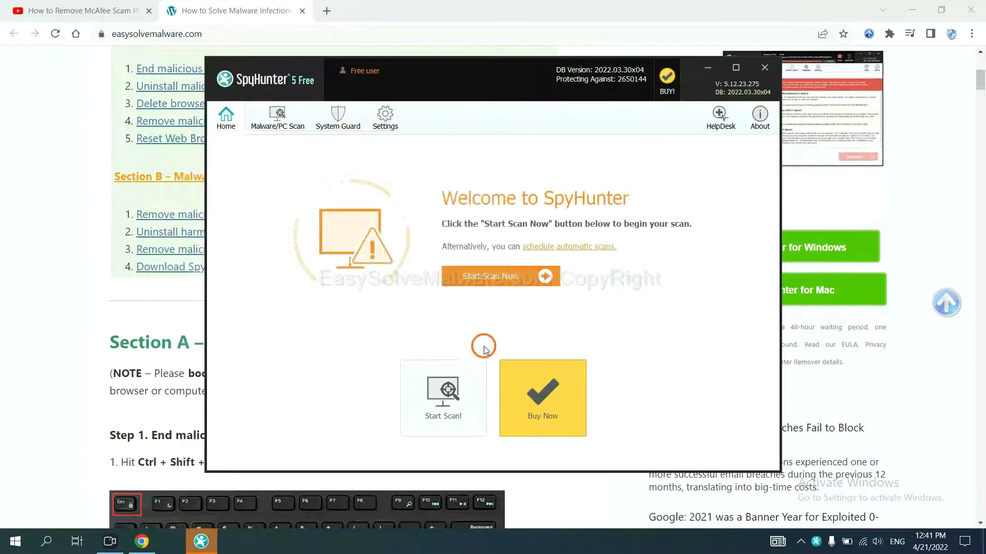
- Scan the PC with SpyHunter 5 and move on from the detected remove360.bat to registration
click(487, 280)
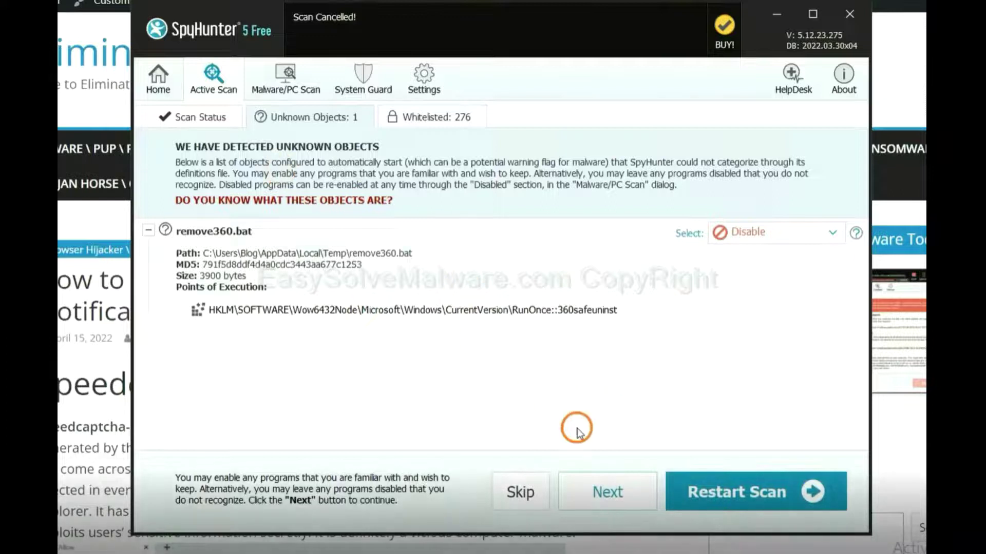
click(595, 489)
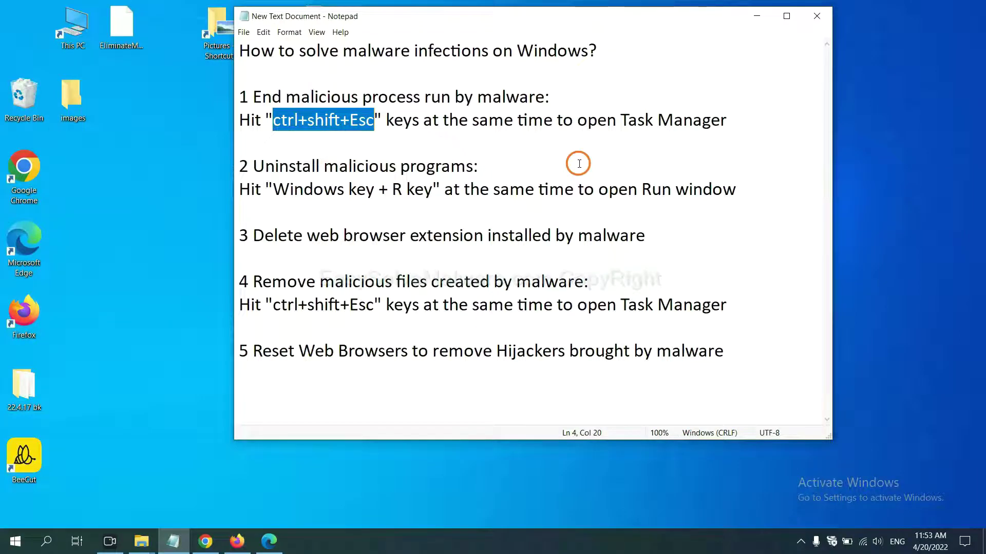
click(362, 122)
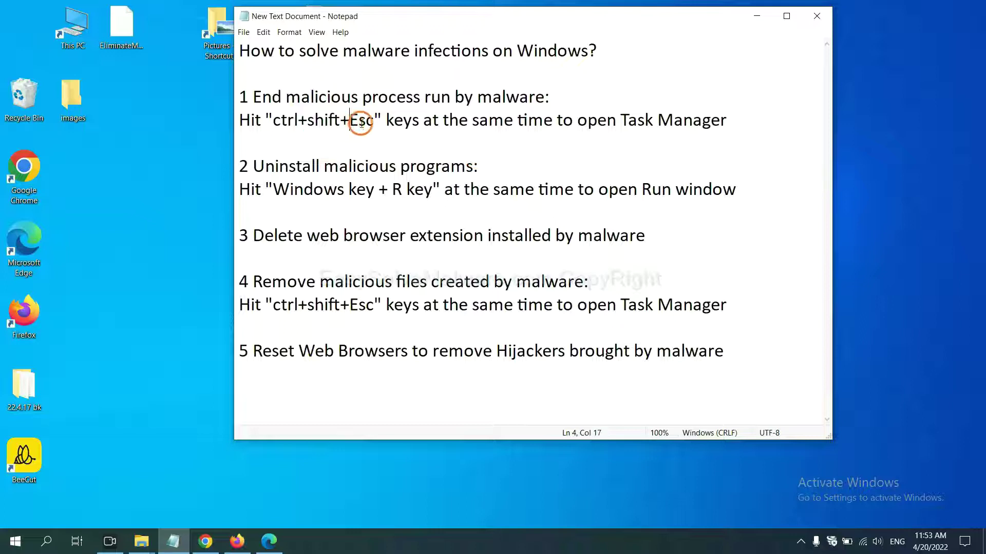
- End the Usermode Font Driver Host process in Task Manager, then close Task Manager
drag(370, 122, 274, 122)
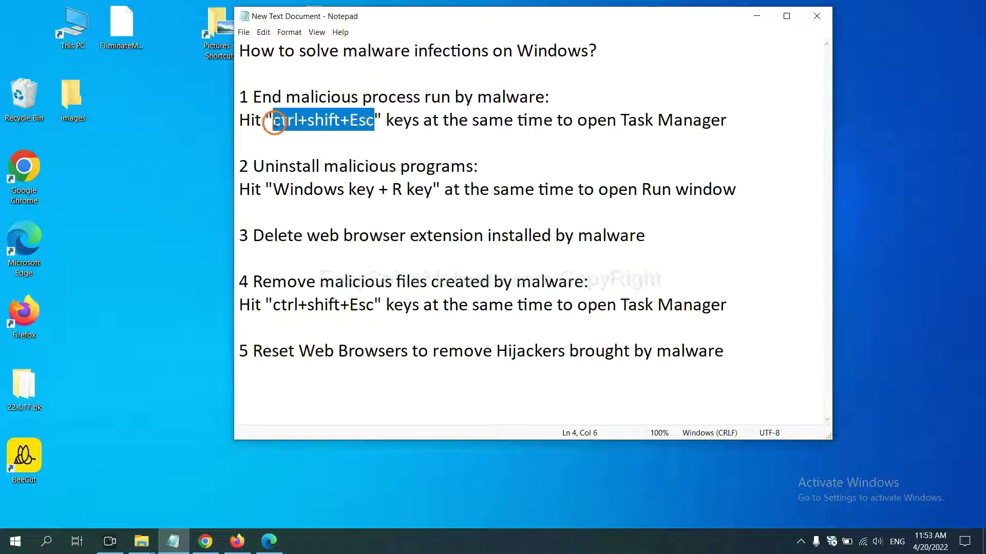
key(ctrl+shift+Escape)
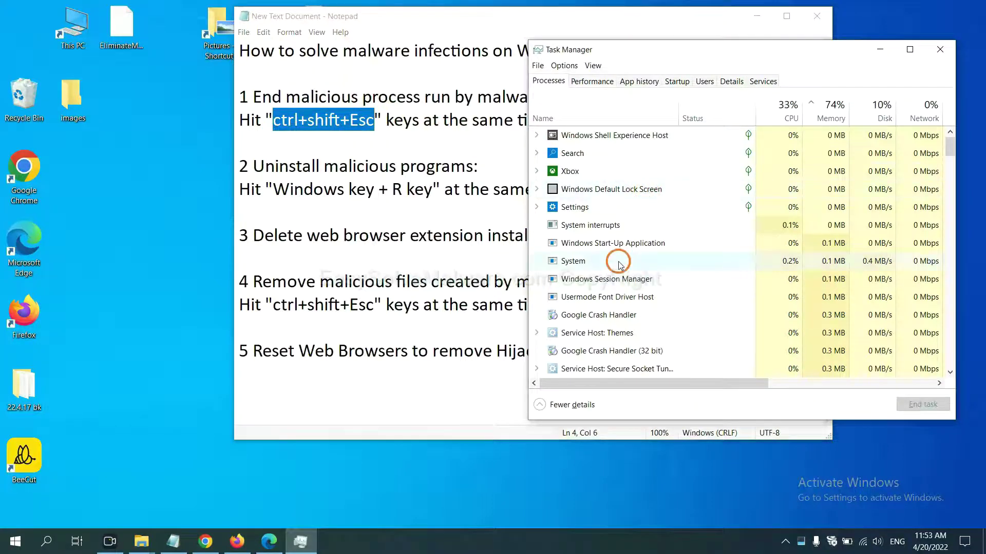
click(659, 260)
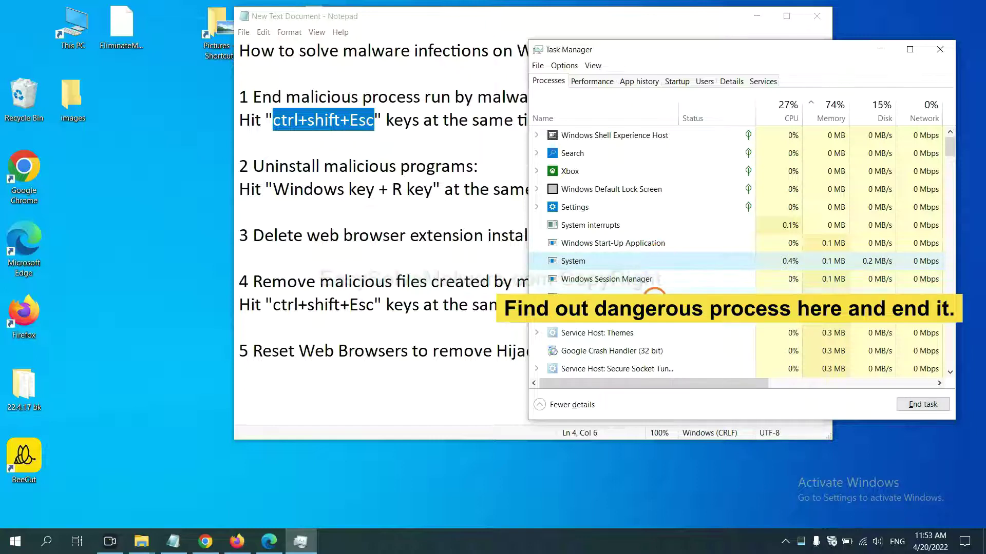
click(654, 296)
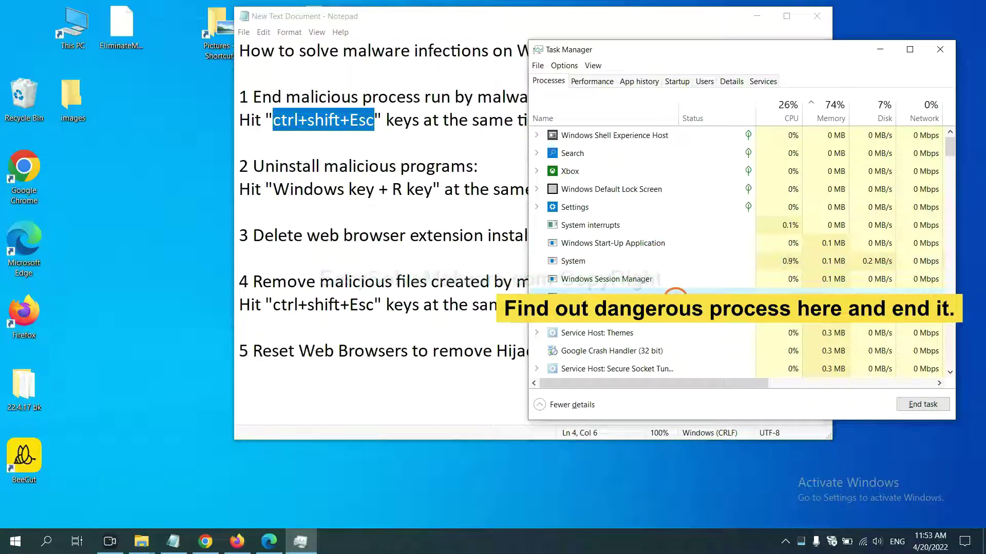
click(933, 406)
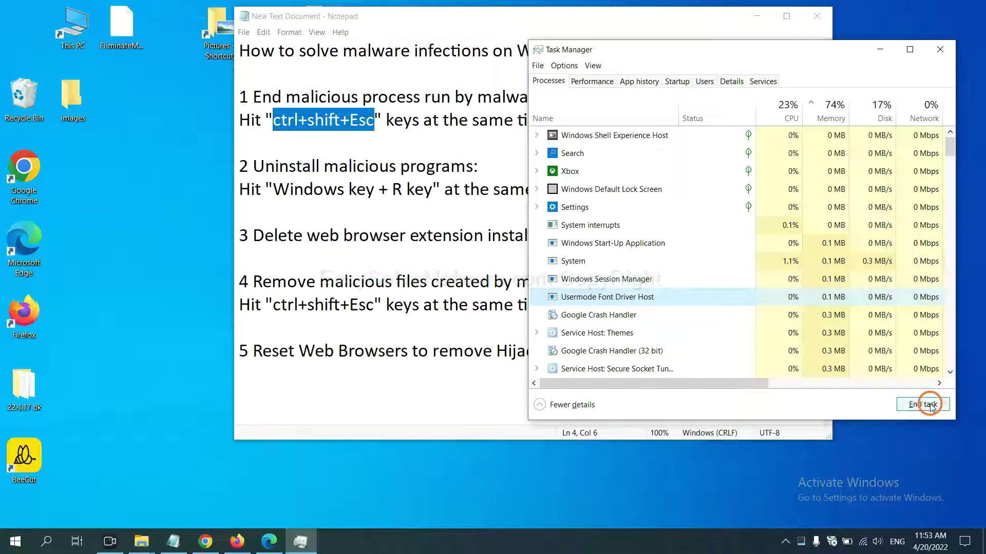
click(934, 50)
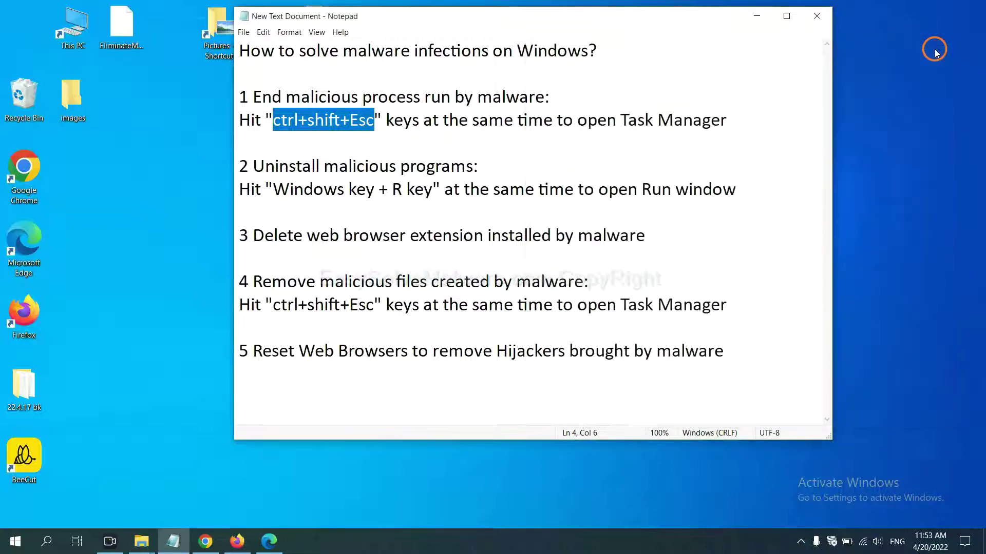
- Run 'control panel' from the Win+R Run dialog to open Control Panel
click(614, 212)
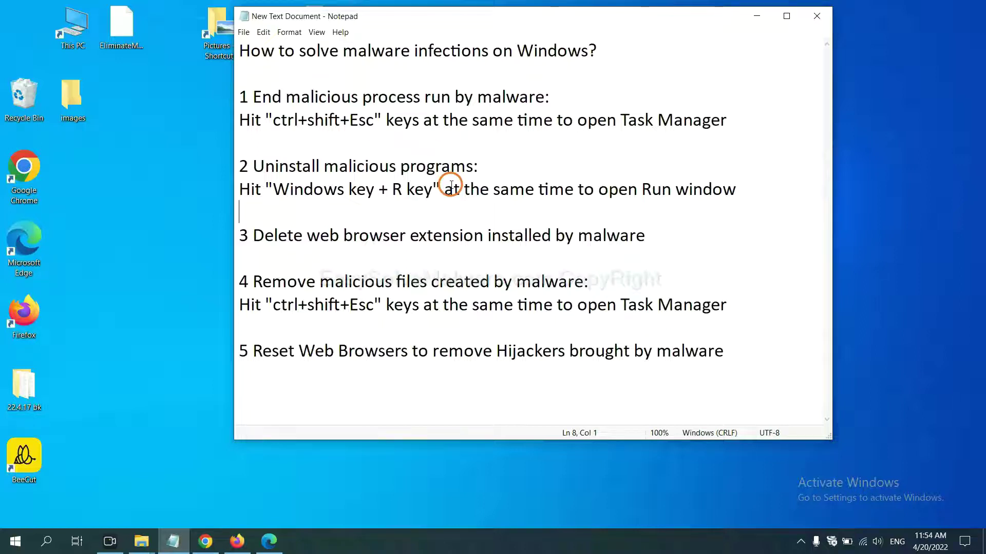
drag(272, 192, 429, 200)
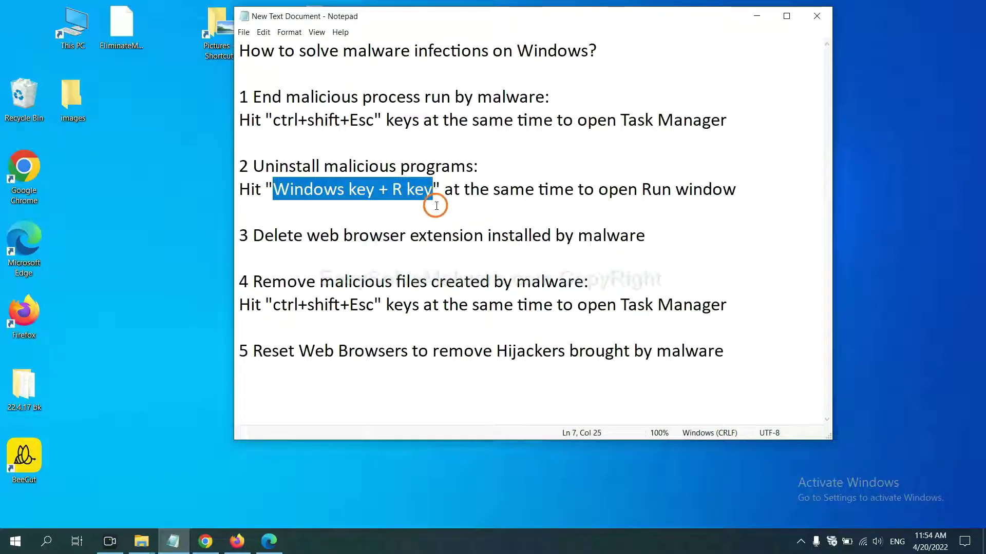
key(super+r)
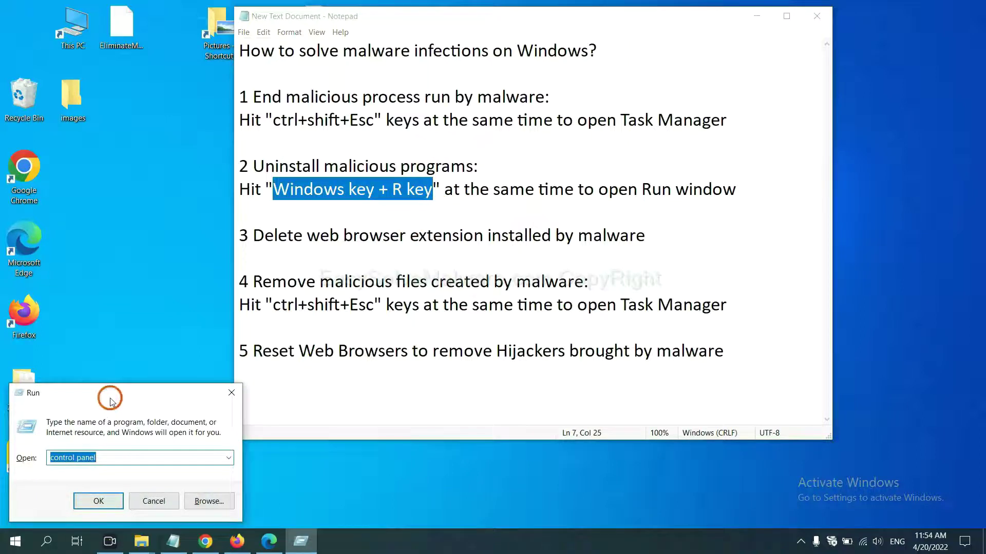
drag(115, 399, 758, 170)
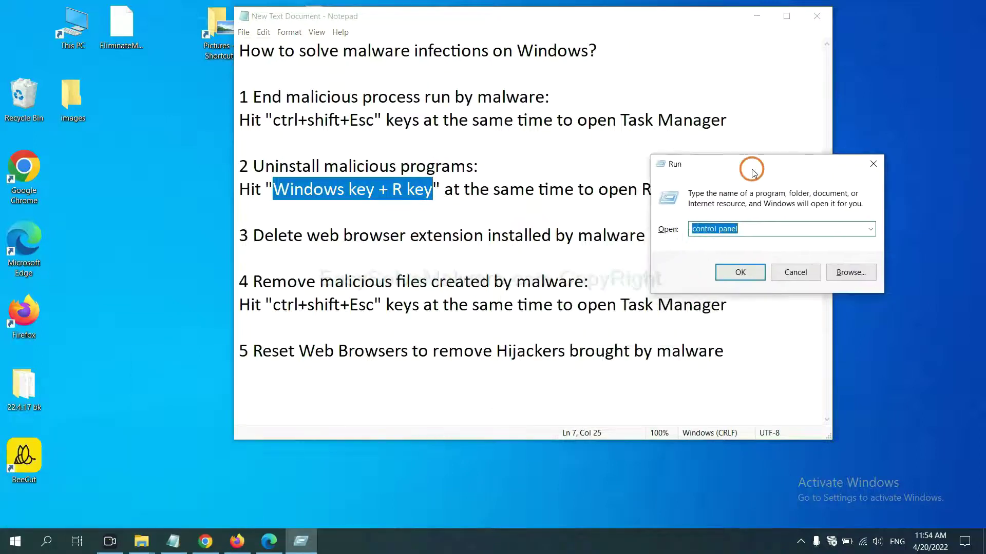
click(760, 228)
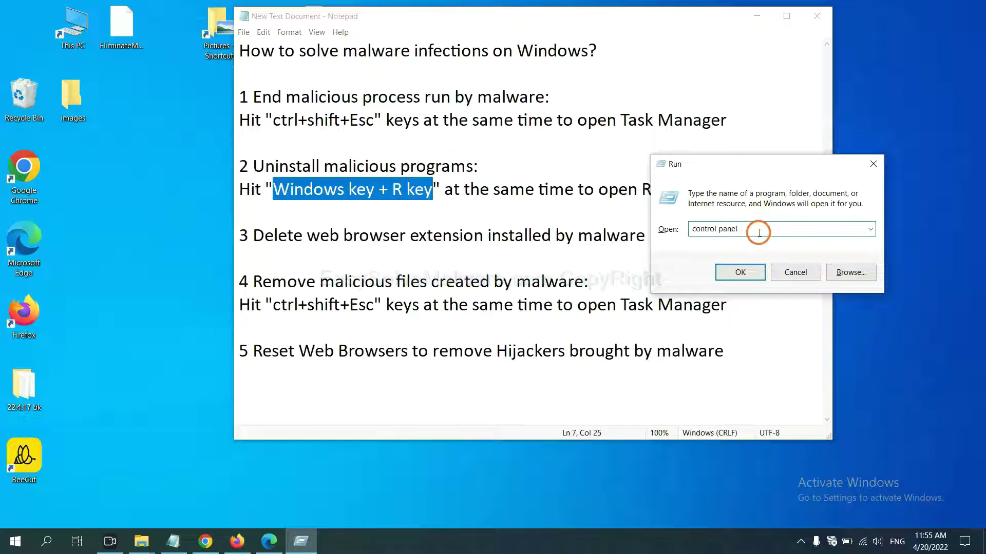
double_click(703, 229)
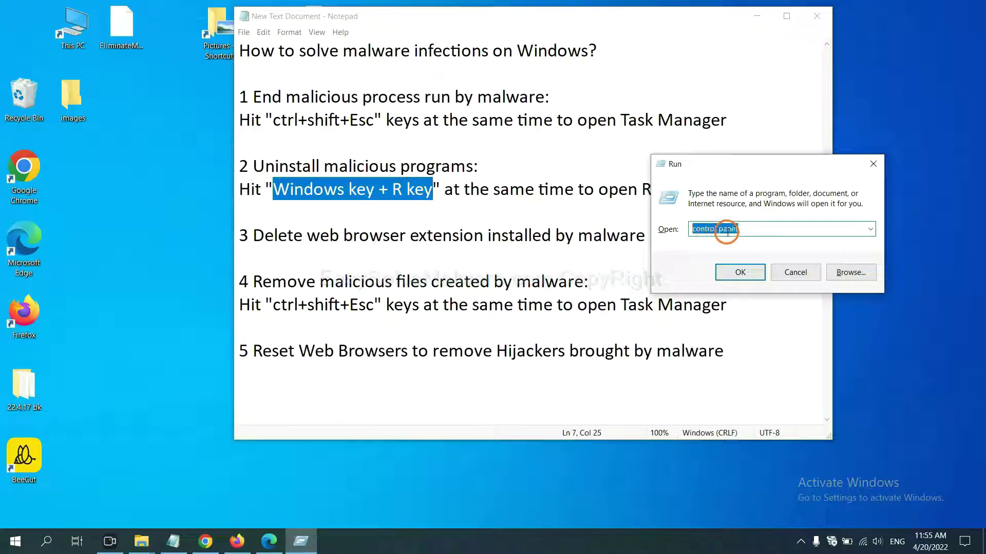
click(747, 281)
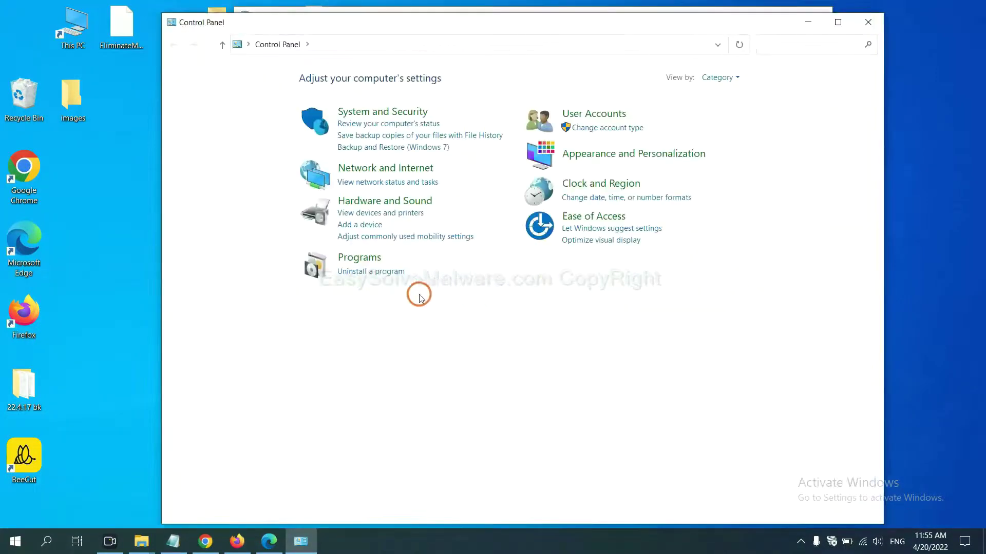
- Open Programs > Uninstall a program and select Xiph.Org Open Codecs
click(389, 273)
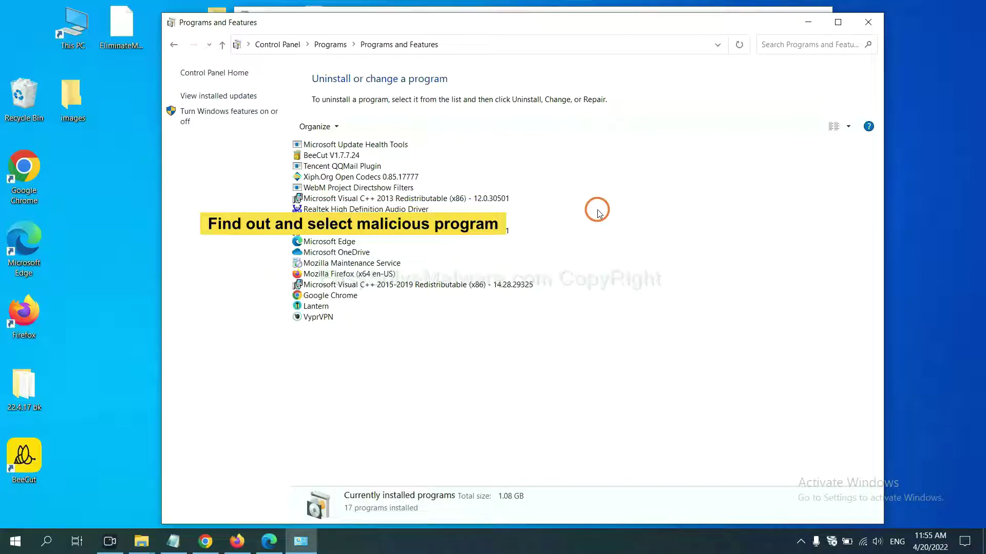
click(387, 177)
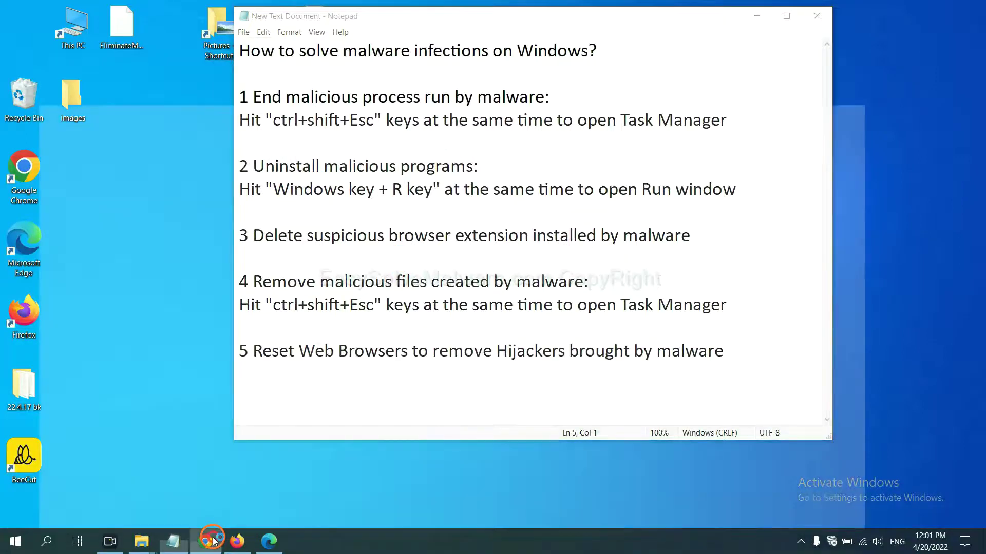
- Open Chrome's Extensions page via More tools to check the Scroll To Top extension
click(206, 542)
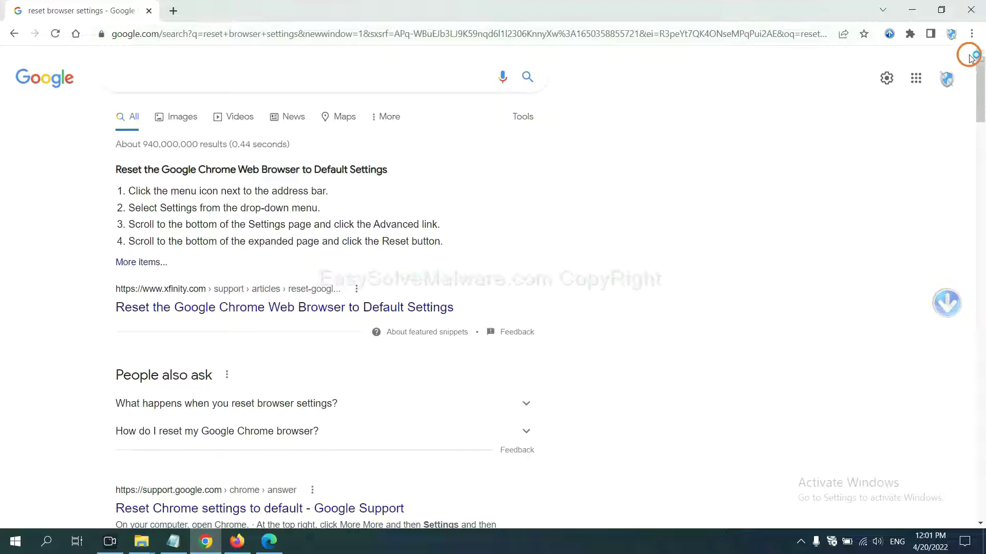
click(972, 34)
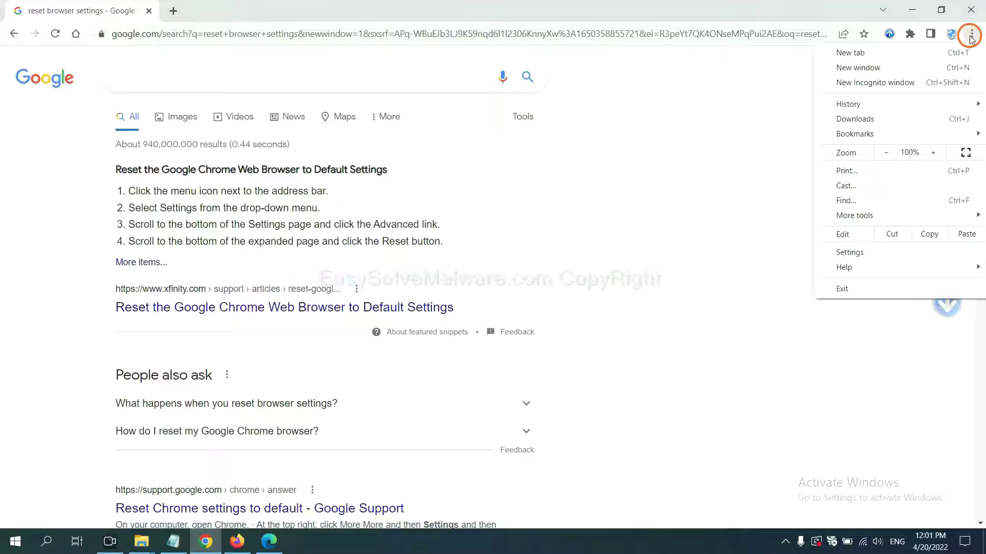
mouse_move(883, 216)
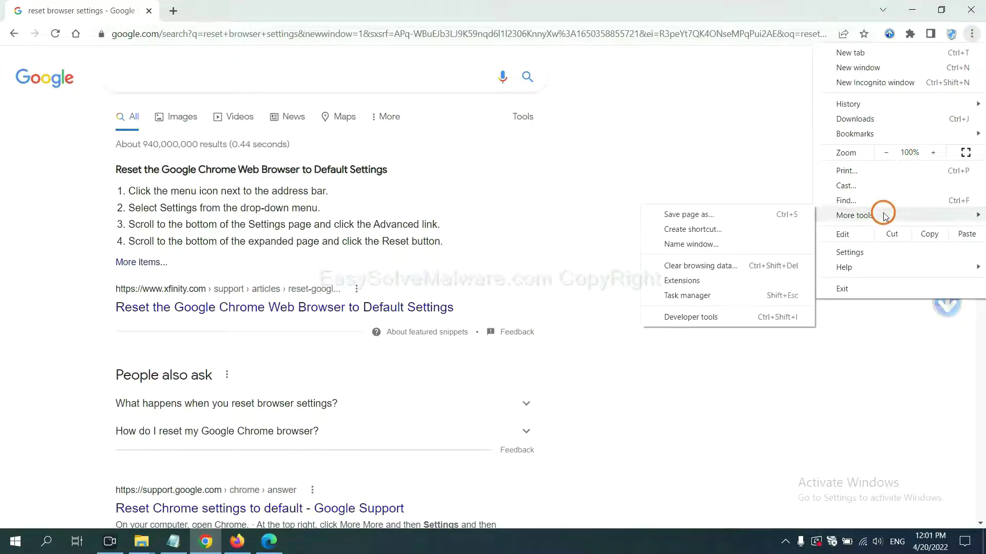
click(727, 279)
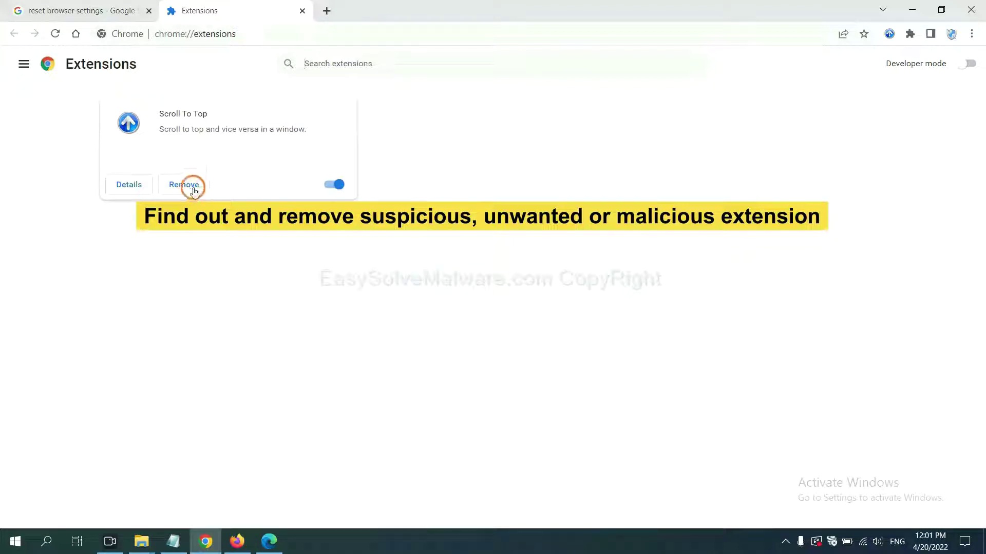
- Open Firefox's Add-ons and themes manager and show the GIPHY for Firefox options
click(236, 541)
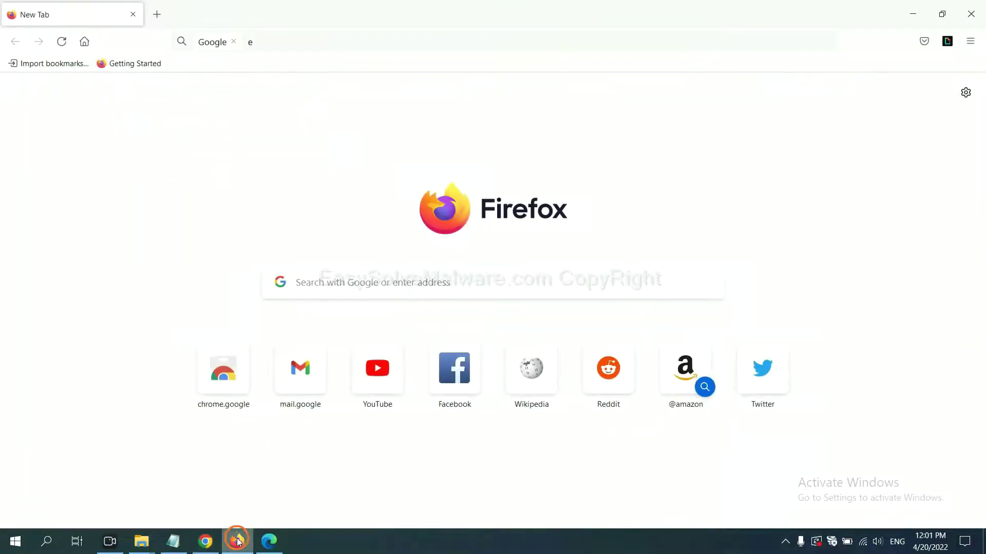
click(971, 41)
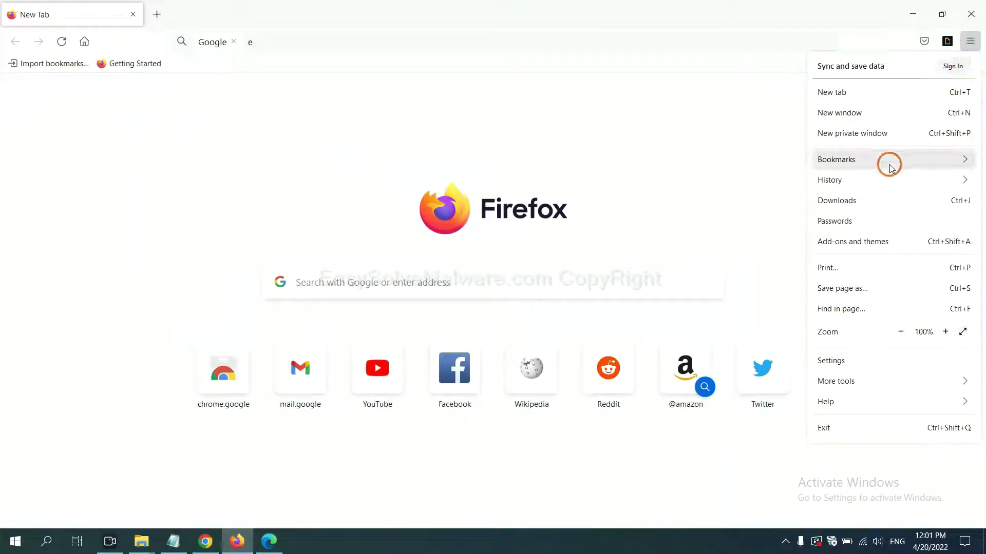
click(863, 248)
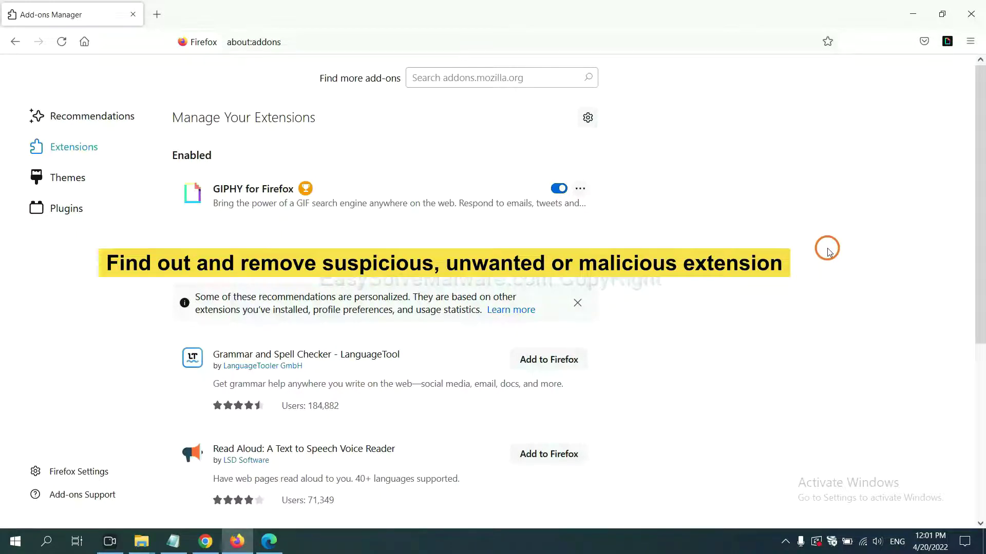
click(579, 189)
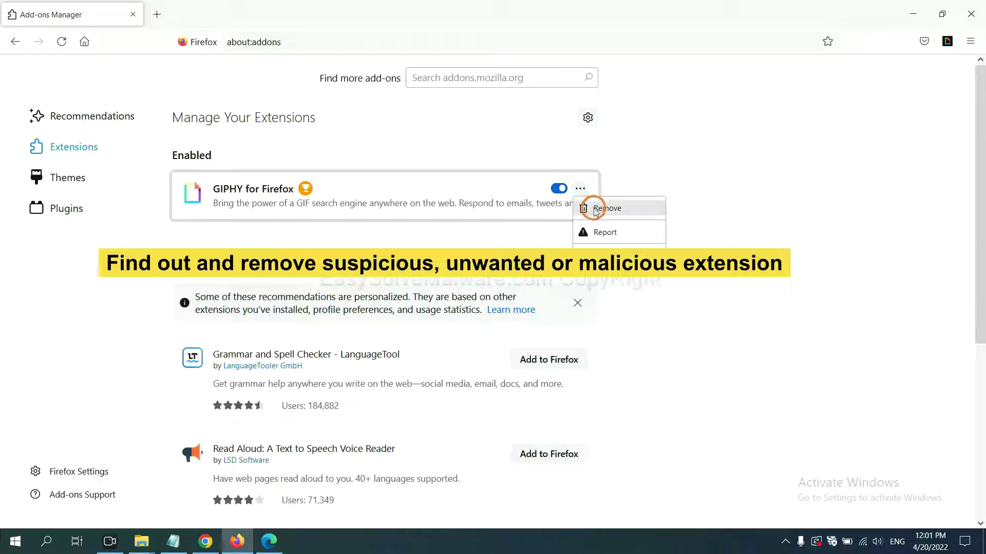
- Remove the ArcVpn Free Fast VPN Proxy extension from Edge's extension management page
click(269, 544)
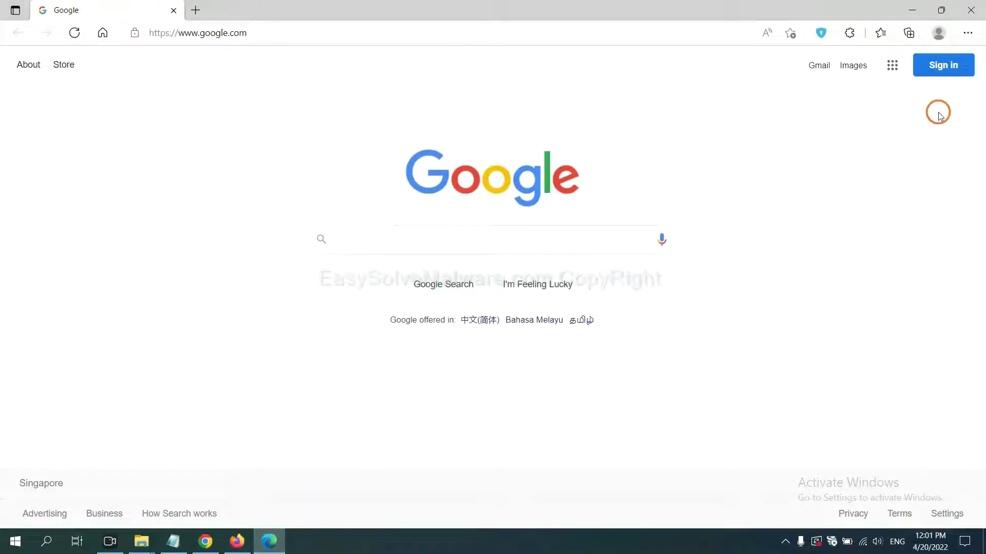
click(967, 34)
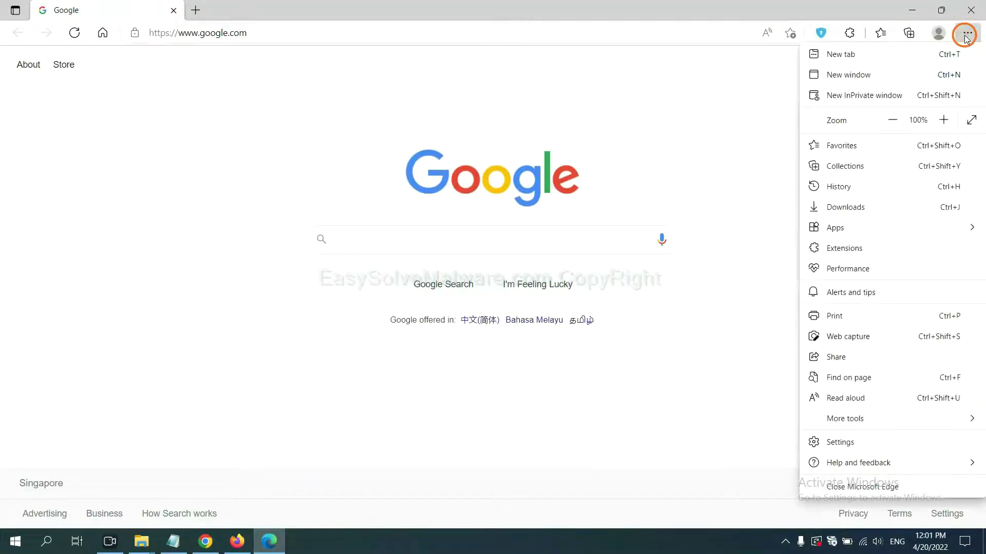
right_click(849, 250)
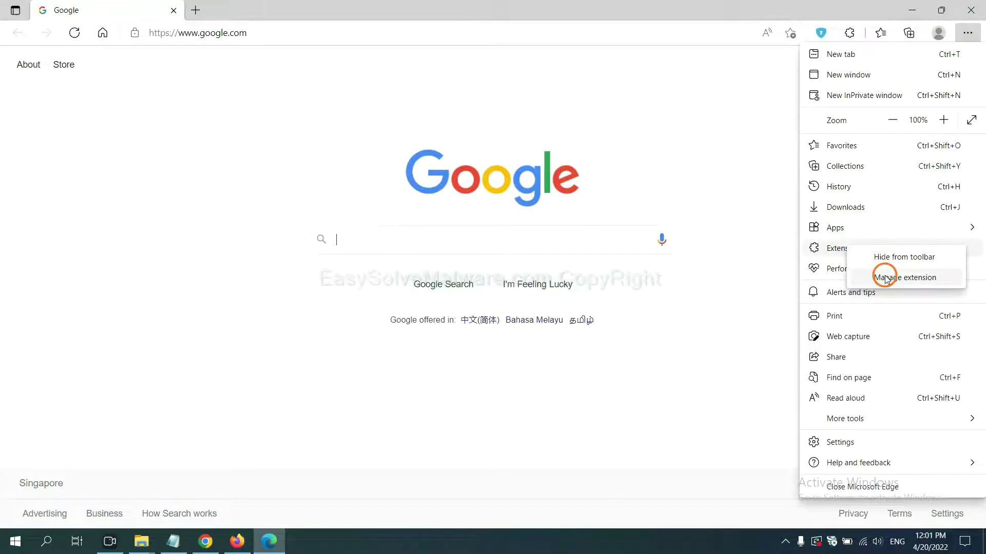
click(885, 279)
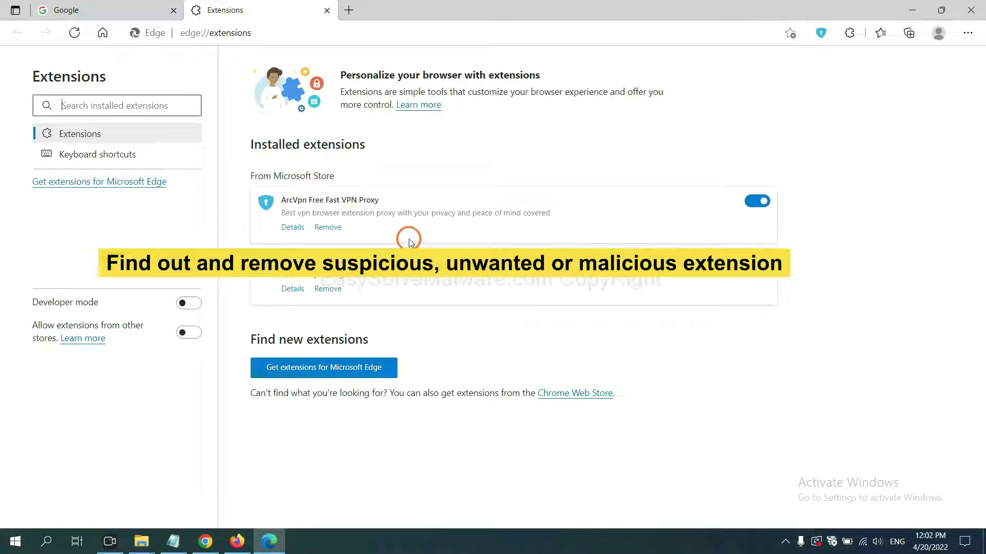
click(337, 229)
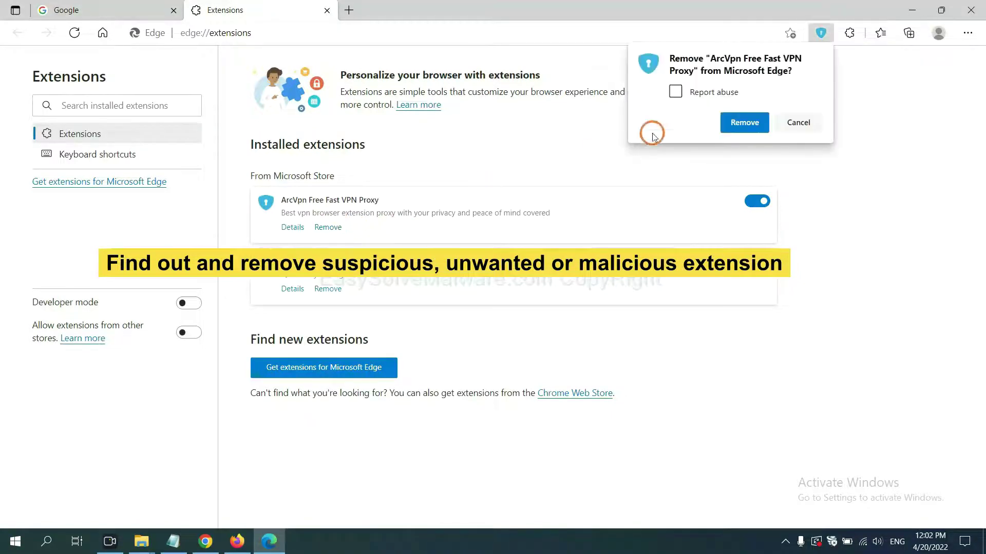
click(736, 123)
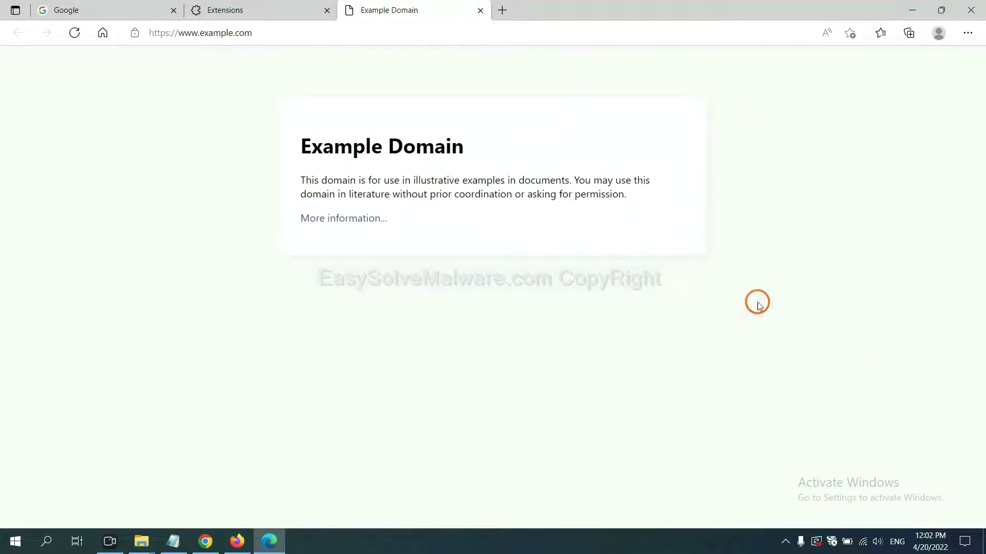
- Show the desktop and highlight the Run and regedit lines under step 4 of the notes
click(982, 551)
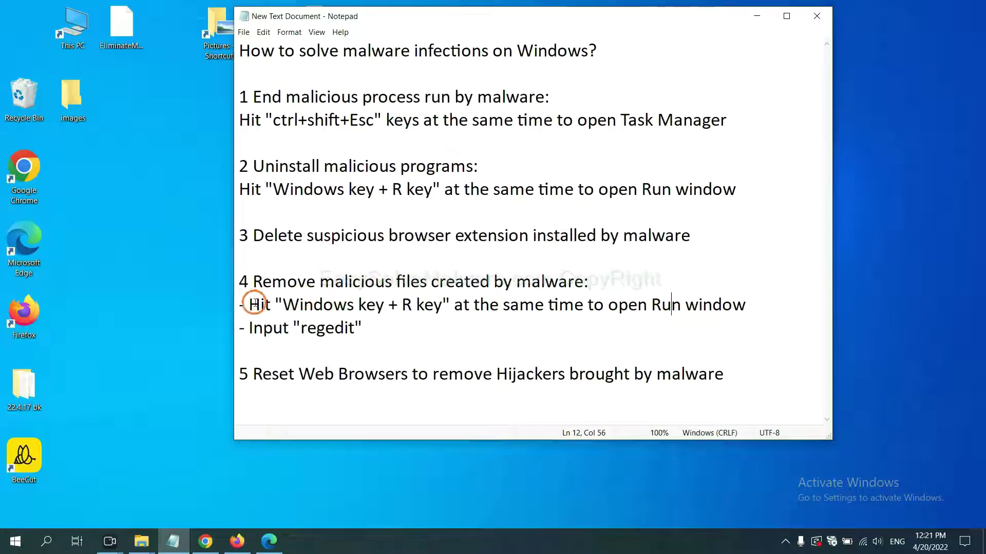
drag(252, 304, 560, 320)
click(574, 311)
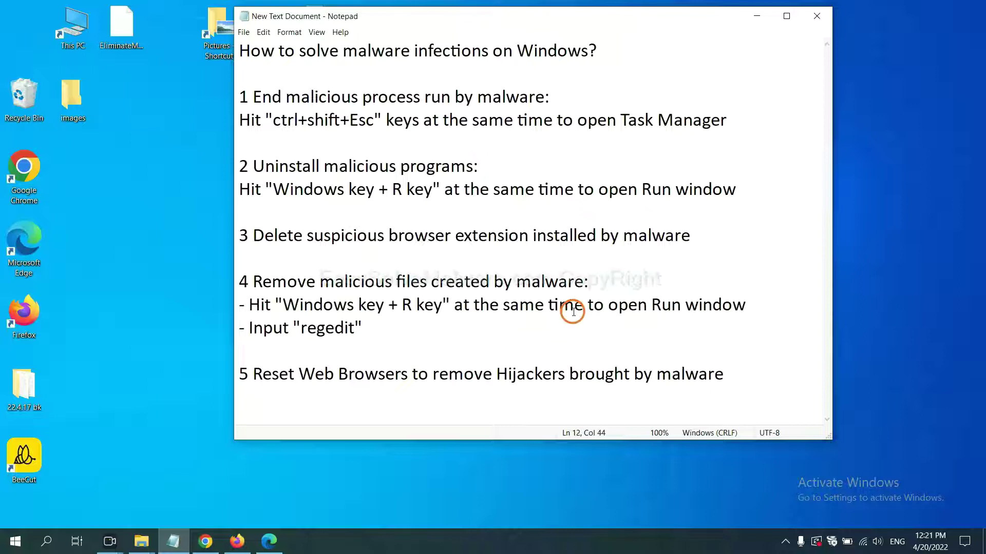
- Launch Registry Editor by running 'regedit' from the Run dialog
key(super+r)
drag(186, 393, 786, 205)
click(725, 266)
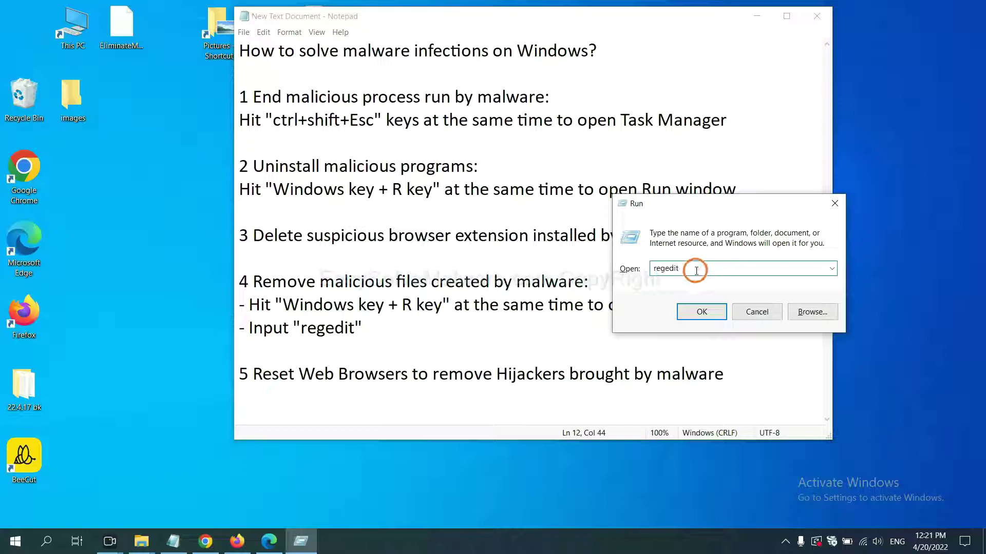
click(701, 312)
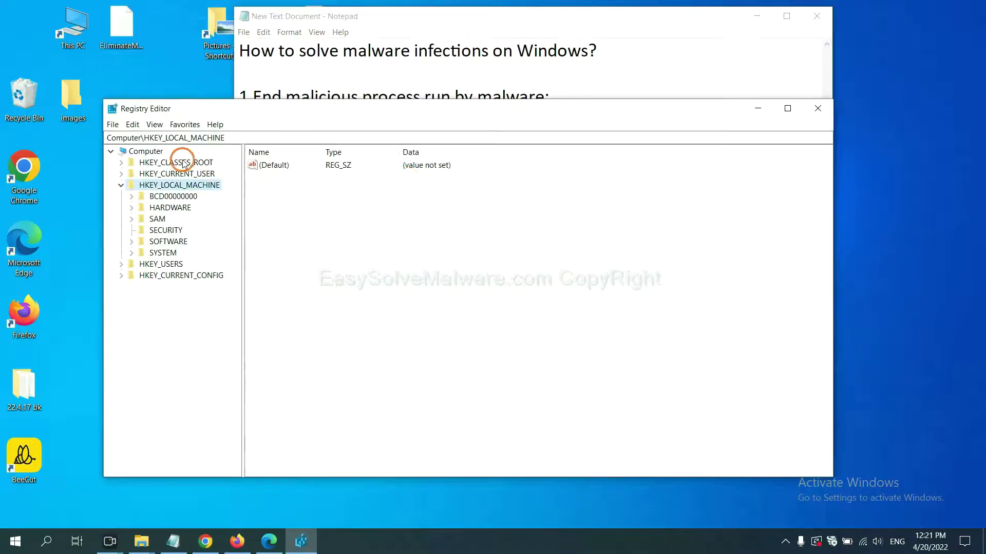
- Search the registry for 'be' to find the BeeCut.exe entry under FEATURE_BROWSER_EMULATION
click(133, 125)
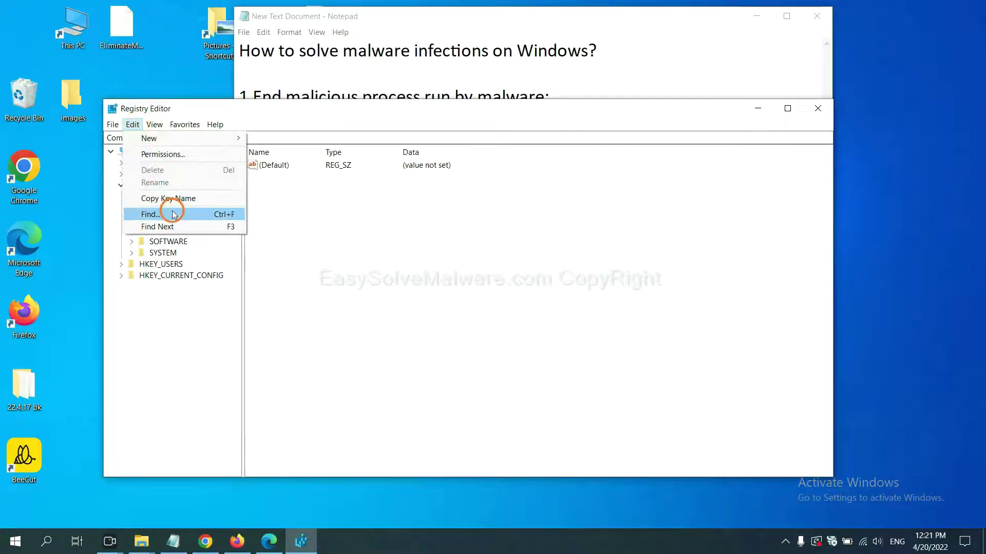
click(174, 214)
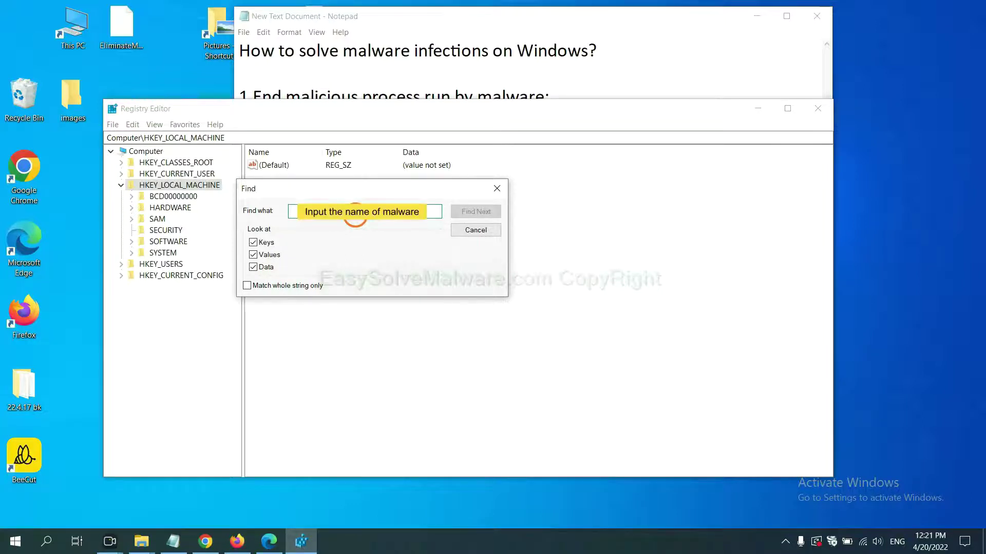
text(beecut)
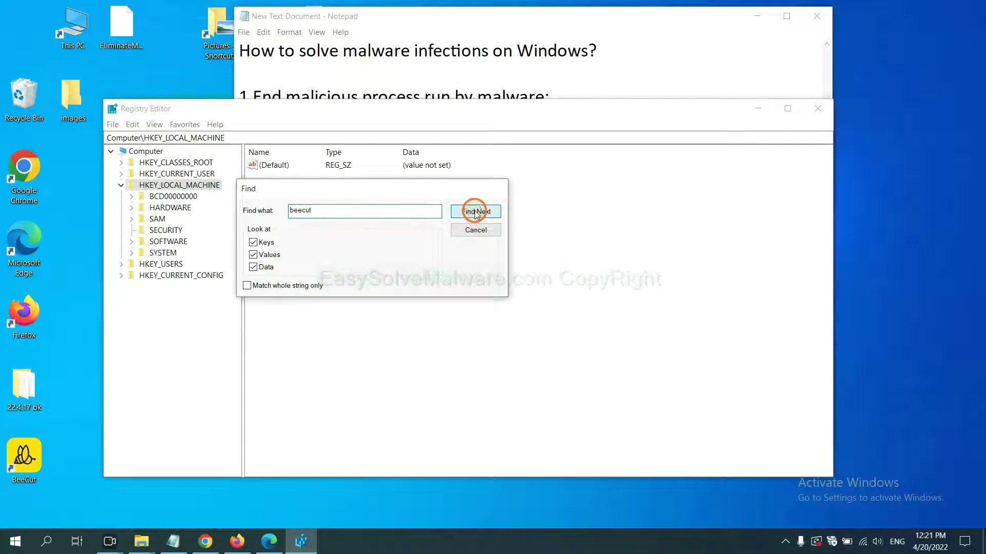
click(475, 212)
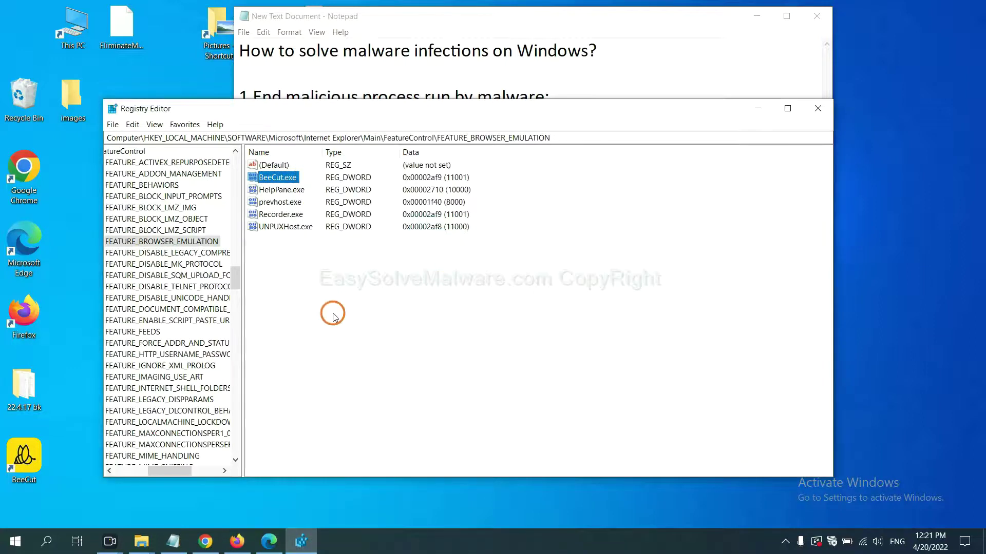
drag(166, 471, 156, 469)
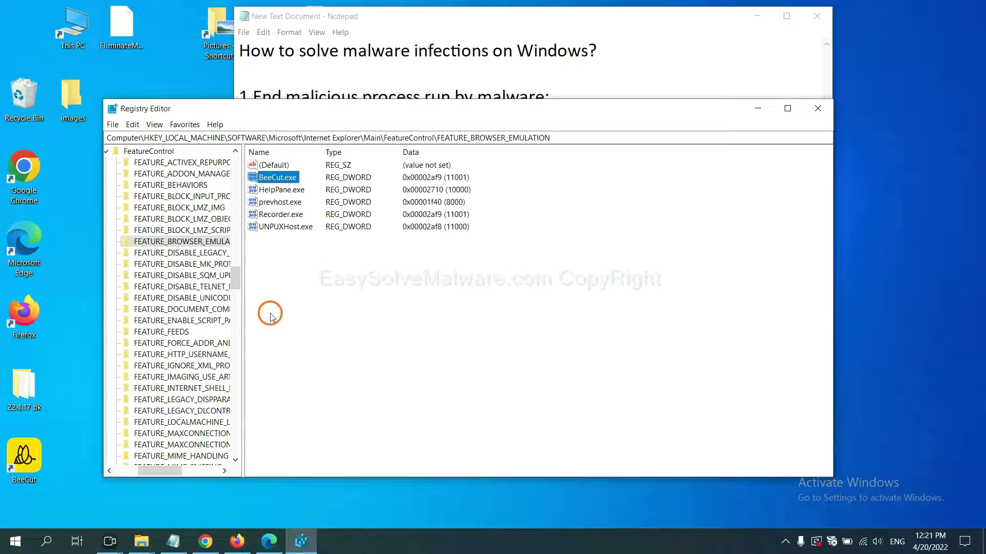
right_click(200, 244)
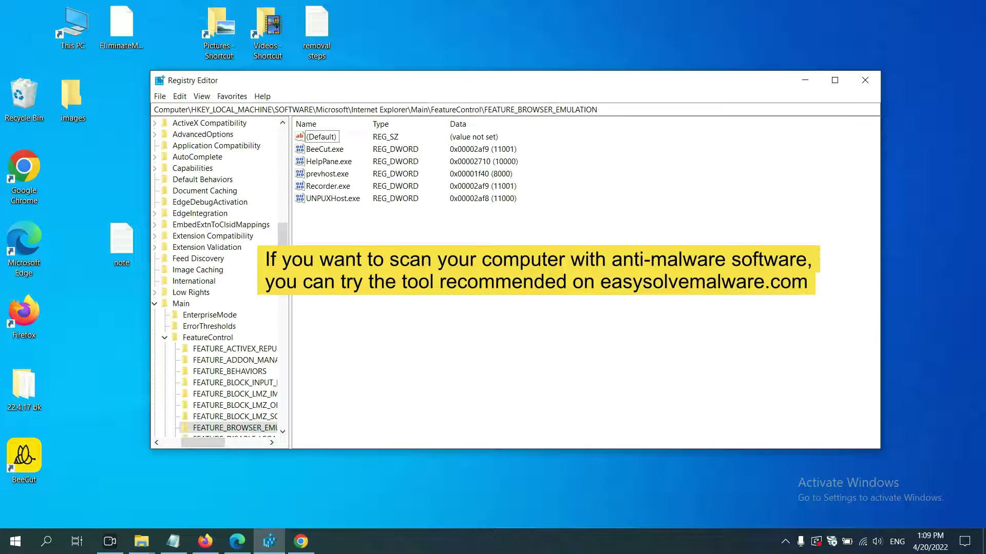
- Bring Chrome forward and read through the easysolvemalware.com malware removal guide
click(301, 542)
scroll(715, 343, down, 1)
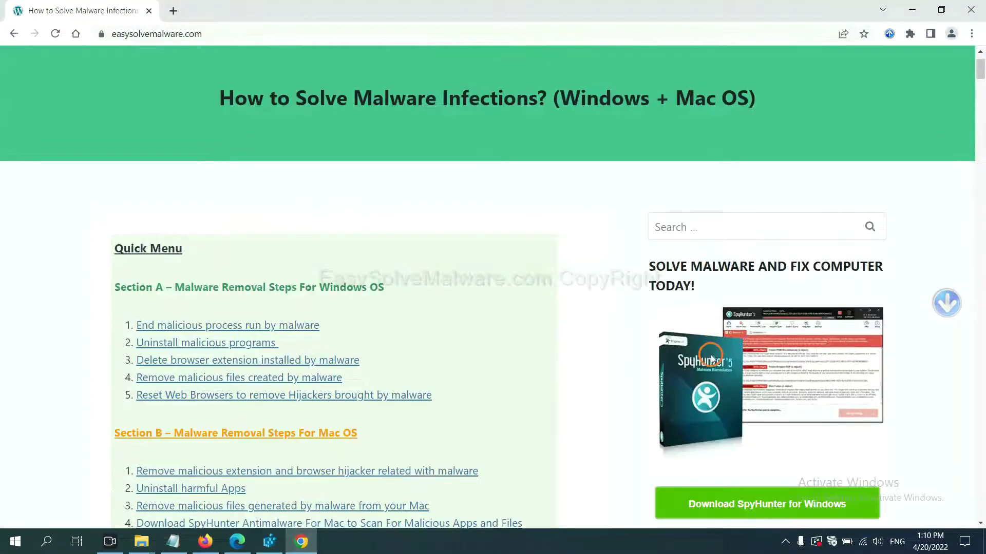
scroll(703, 344, up, 1)
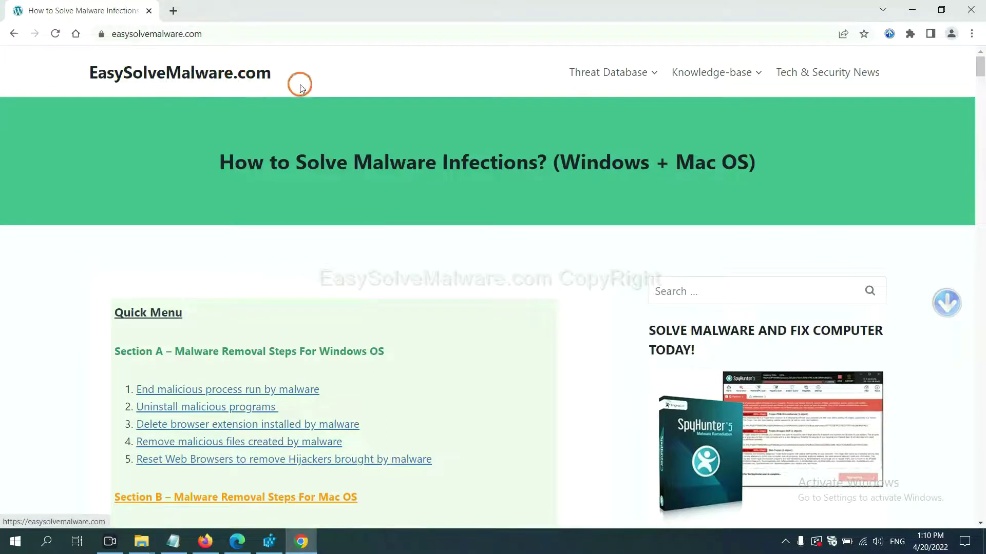
scroll(811, 360, down, 2)
scroll(781, 313, down, 1)
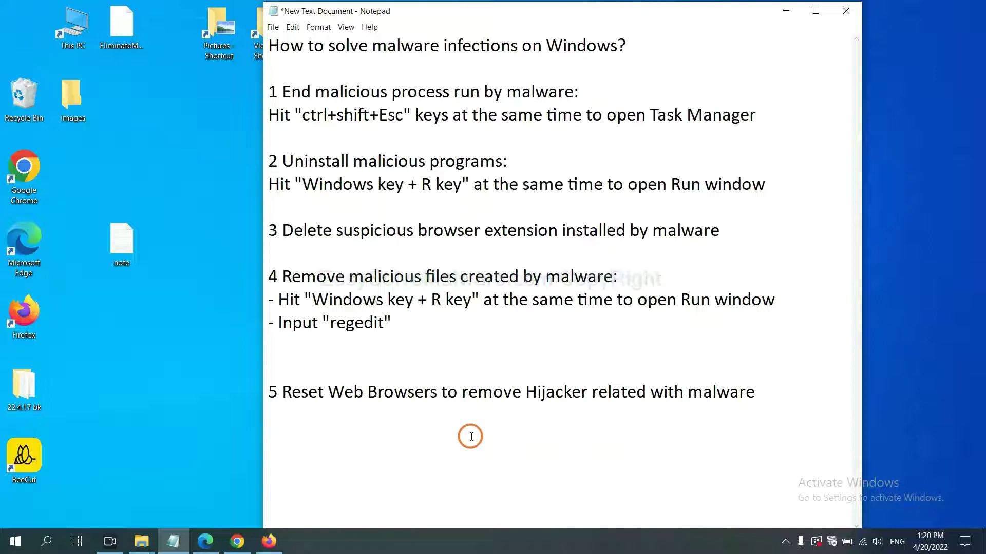
- Search Chrome settings for 'reset' and choose Restore settings to their original defaults
click(231, 548)
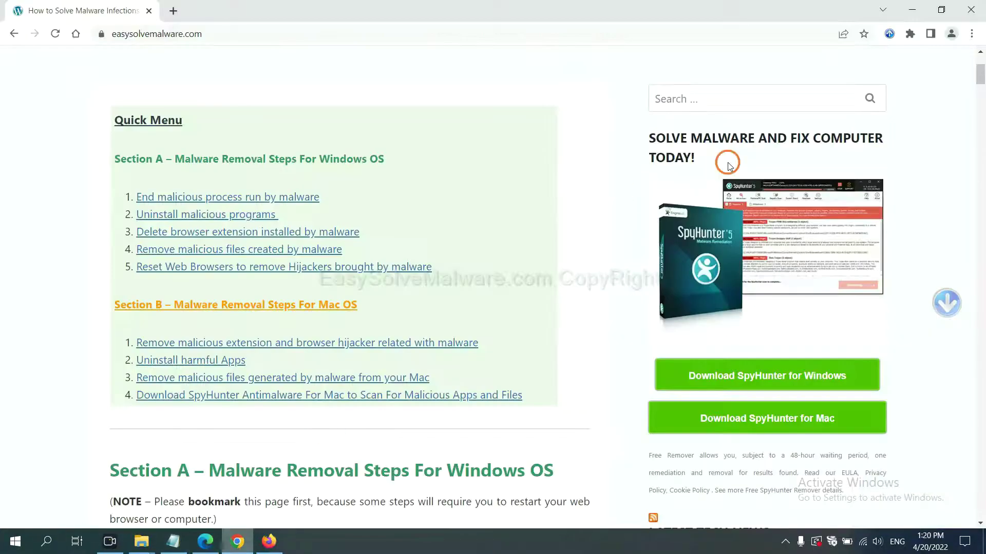
click(973, 34)
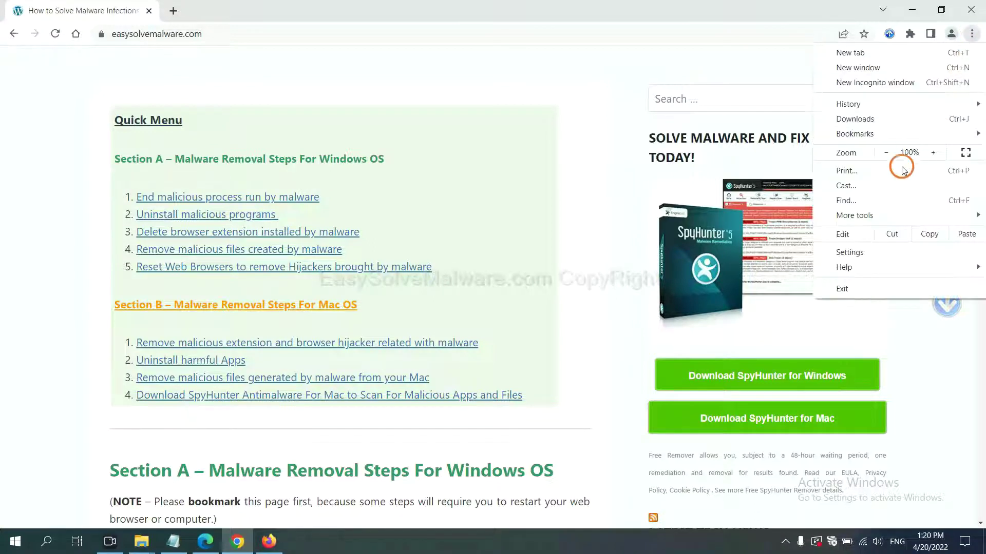
click(862, 251)
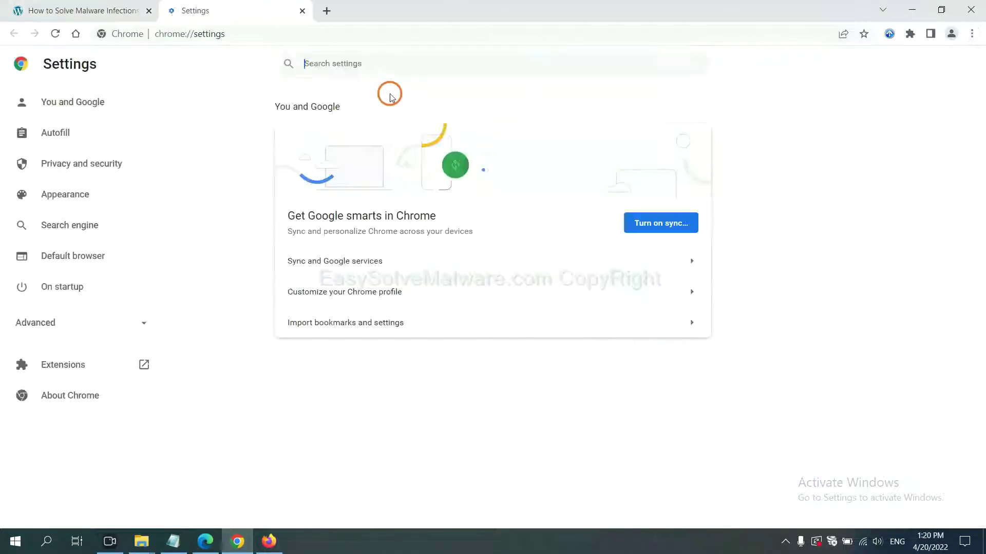
click(384, 73)
text(reset)
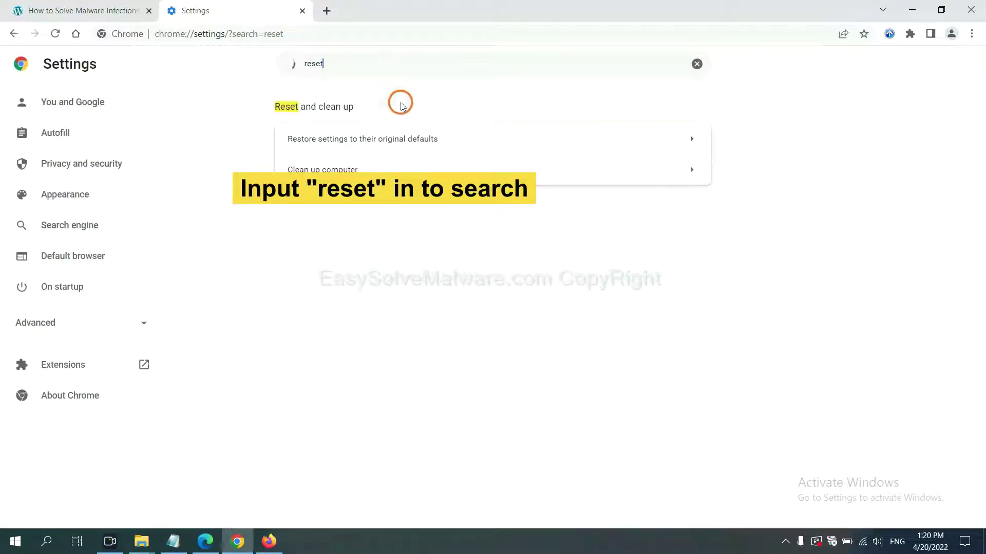
click(419, 138)
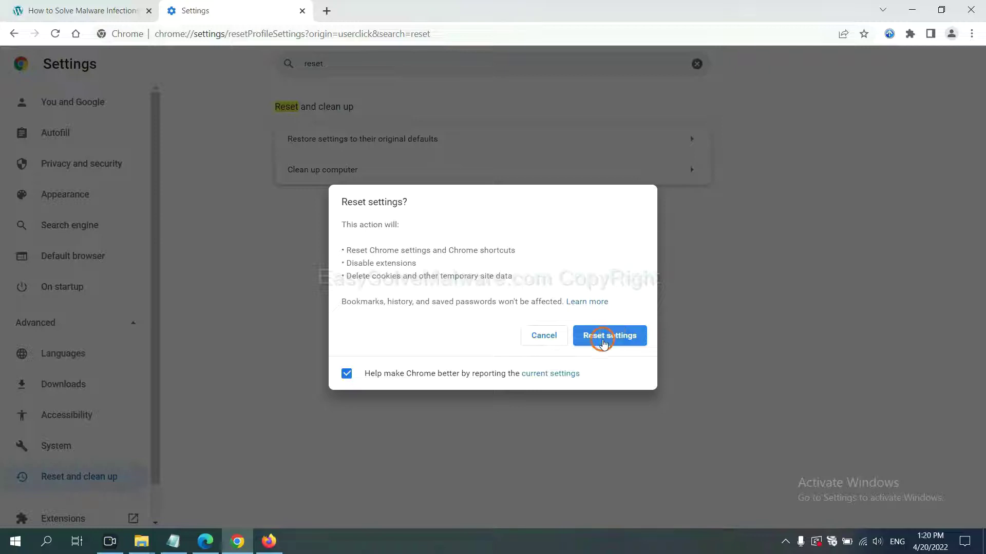
click(268, 540)
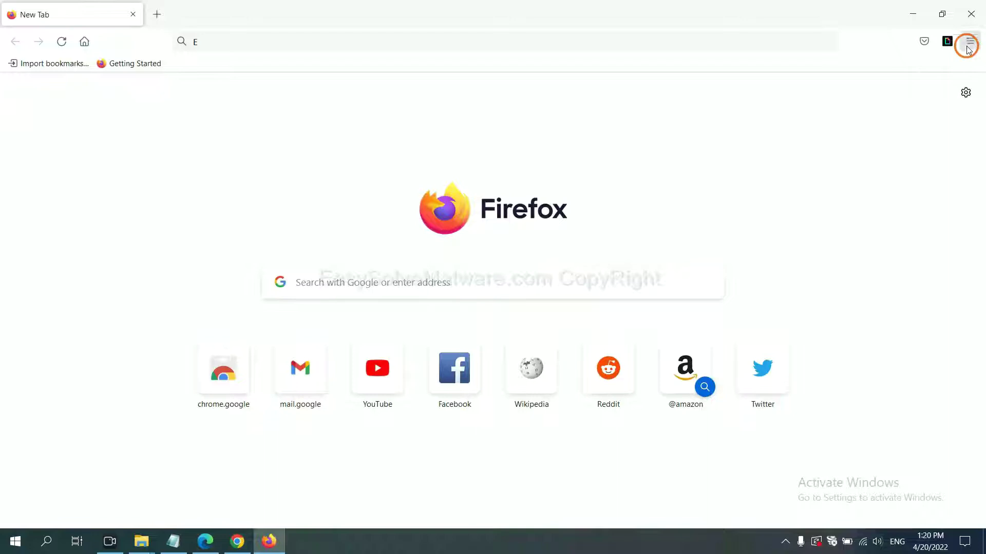
- Refresh Firefox to its default settings from the Troubleshooting Information page and confirm
click(970, 44)
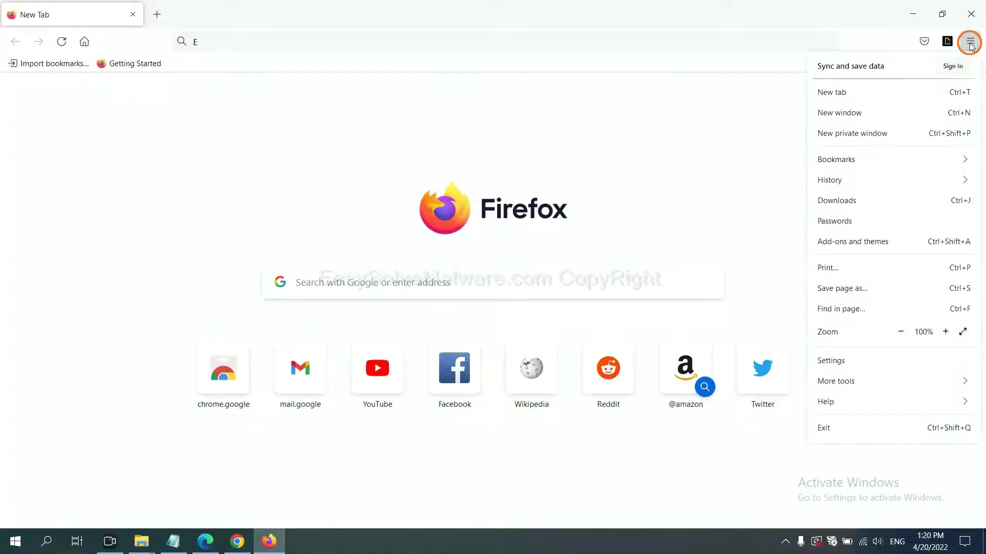
click(846, 400)
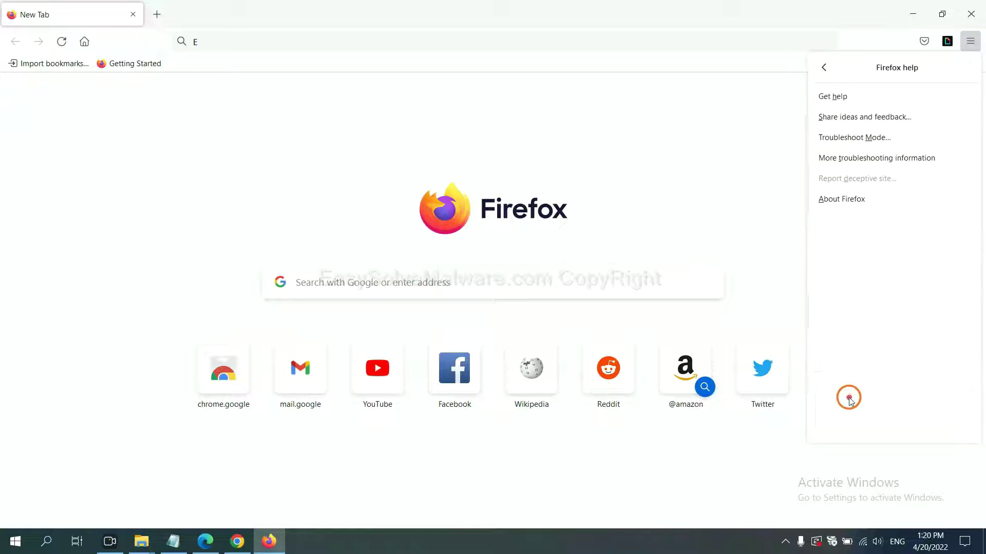
click(867, 160)
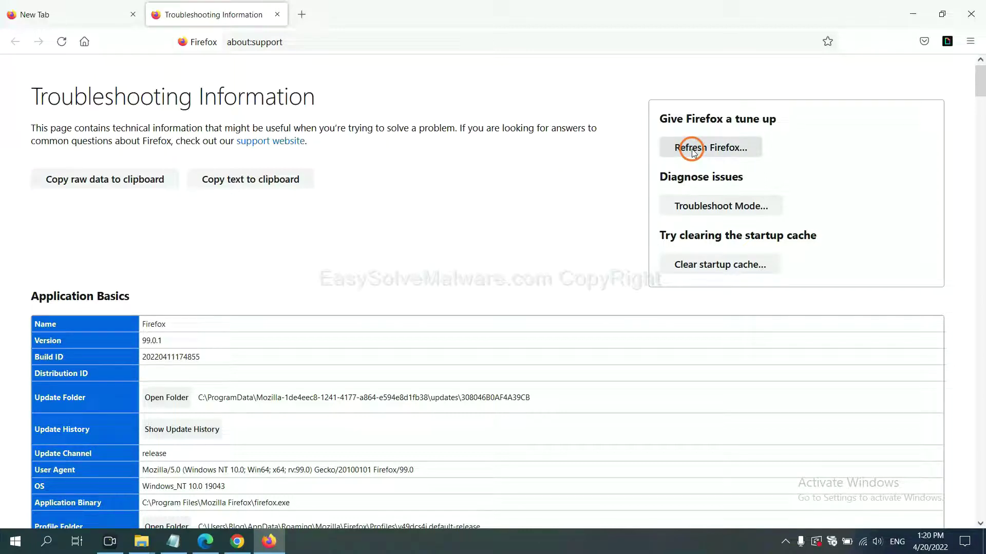
click(694, 153)
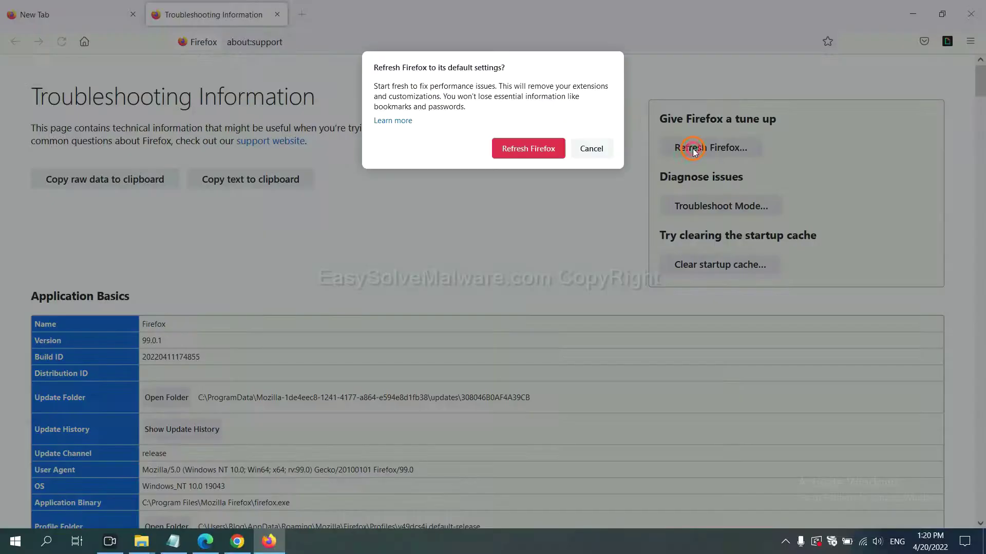
click(535, 154)
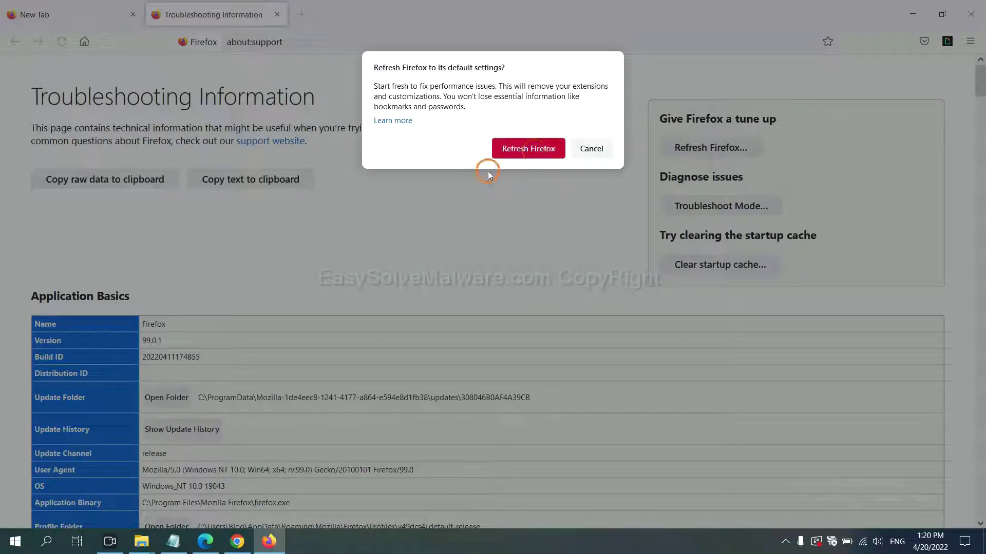
- Search Edge settings for 'reset' and confirm restoring settings to their default values
click(205, 542)
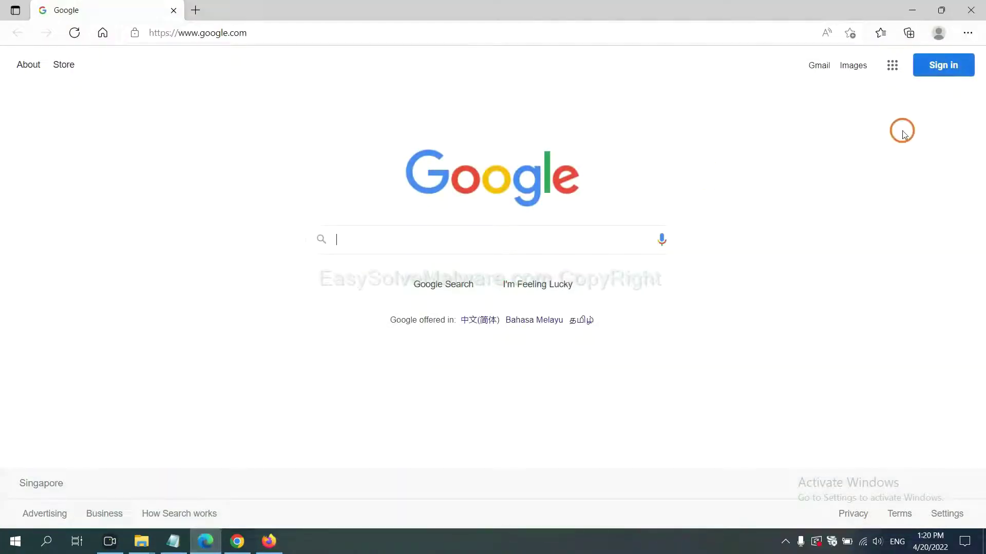
click(967, 33)
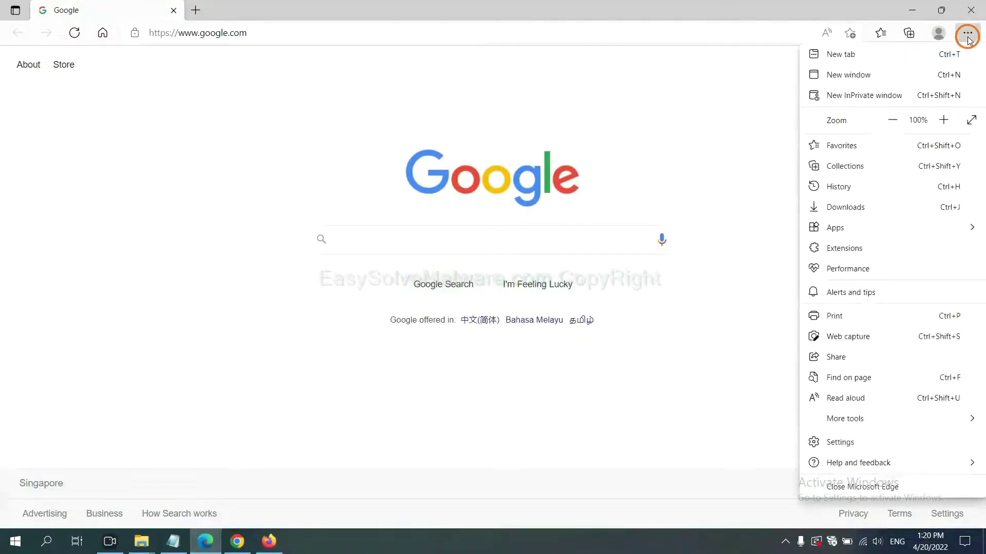
click(850, 444)
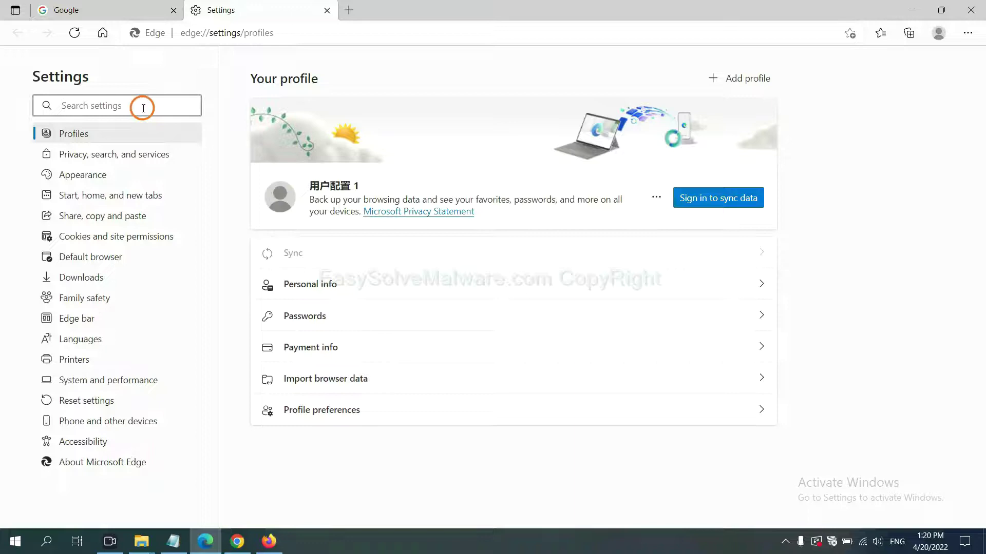
text(re)
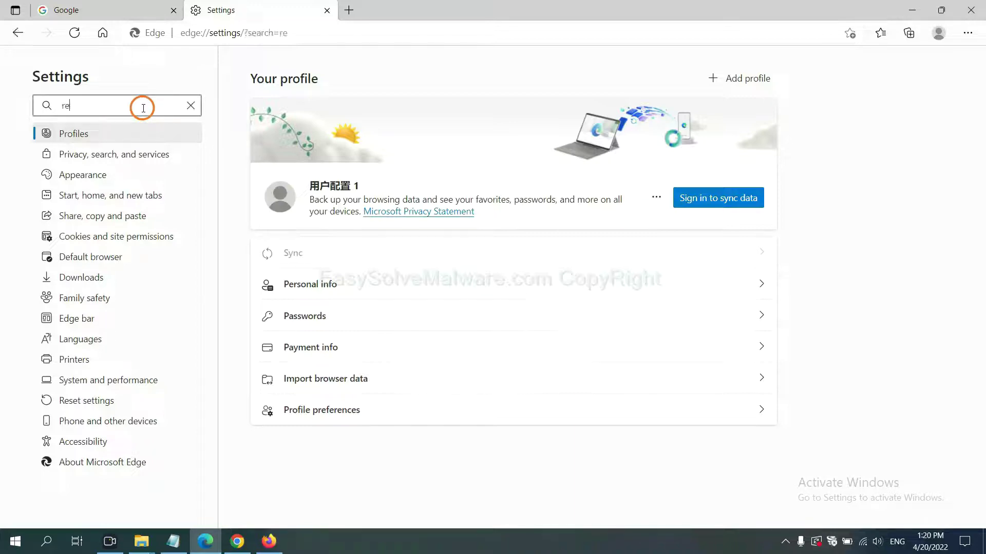
text(set)
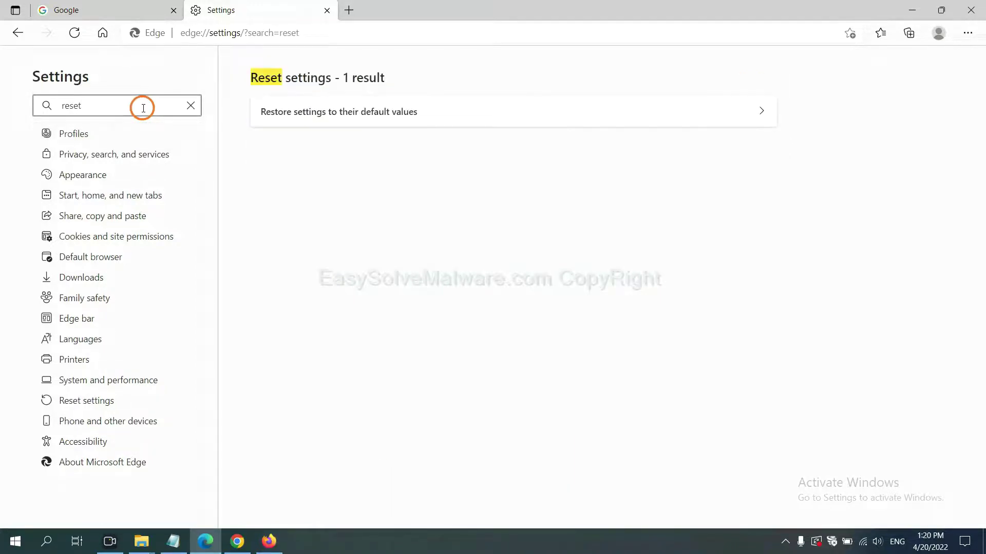
click(347, 111)
click(403, 343)
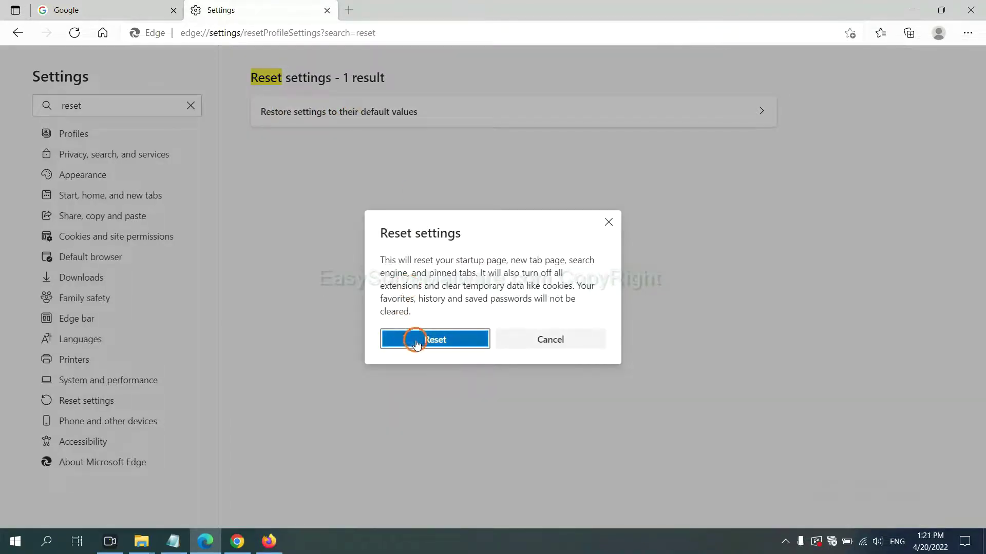